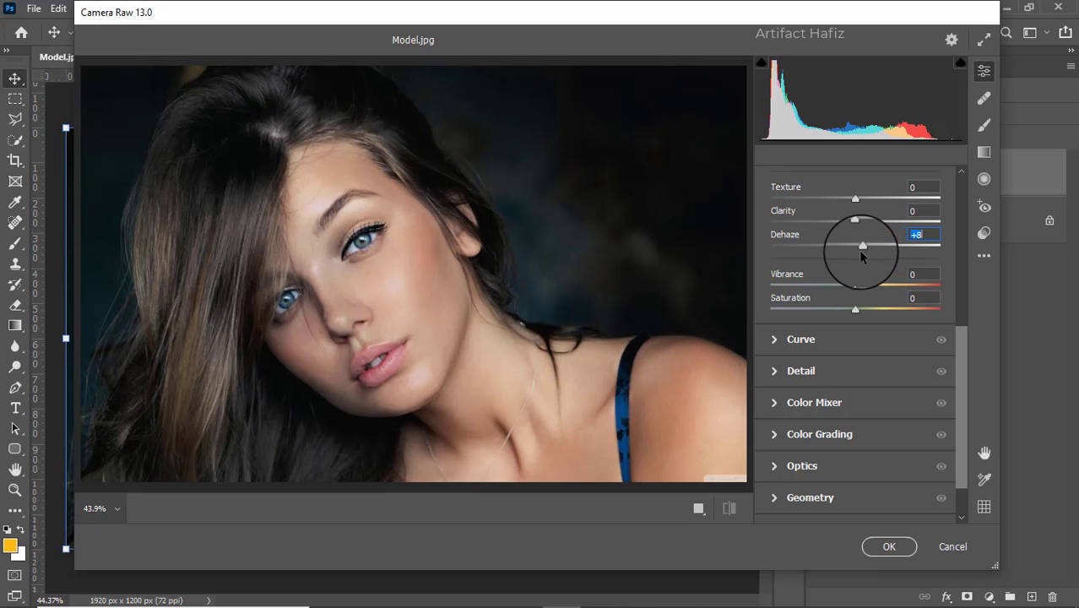
Set the tone sliders to Highlights -9, Shadows +25, Whites +7, Blacks +15, with Texture -4, Clarity +3 and Dehaze +6.
mouse_move(861, 254)
left_mouse_down()
mouse_move(884, 221)
mouse_move(949, 219)
mouse_move(861, 223)
mouse_move(857, 235)
left_mouse_up()
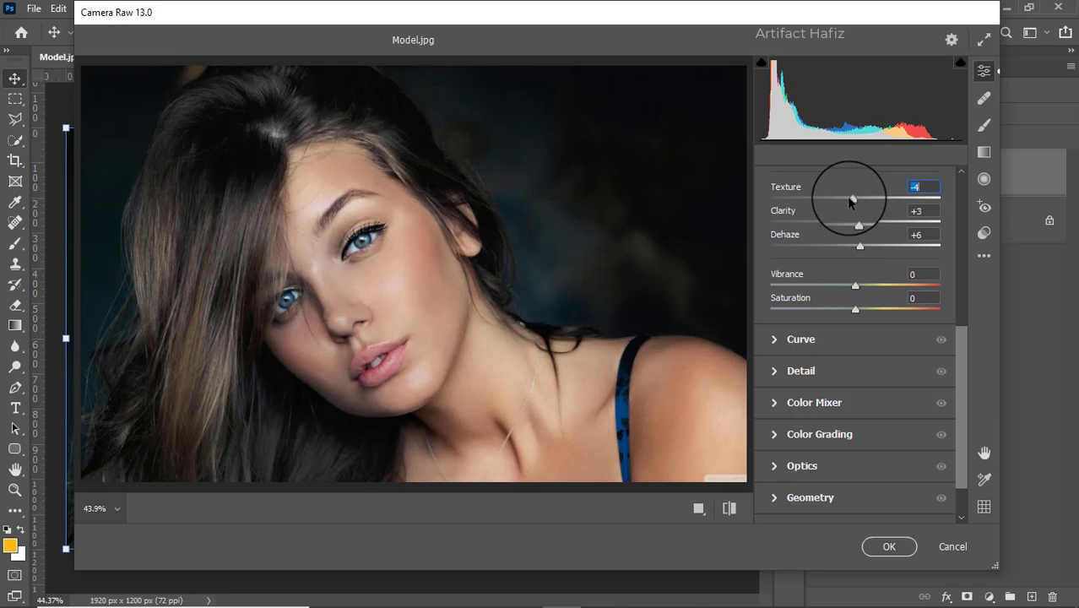
left_click_drag(850, 200, 849, 201)
scroll(891, 339, "up", 4)
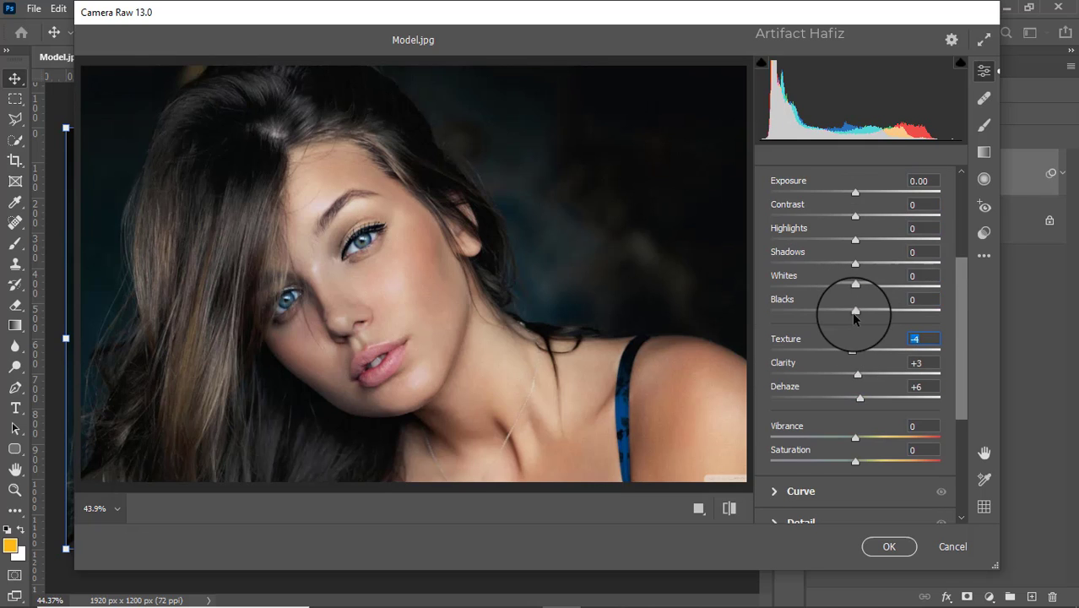
left_click_drag(854, 311, 843, 243)
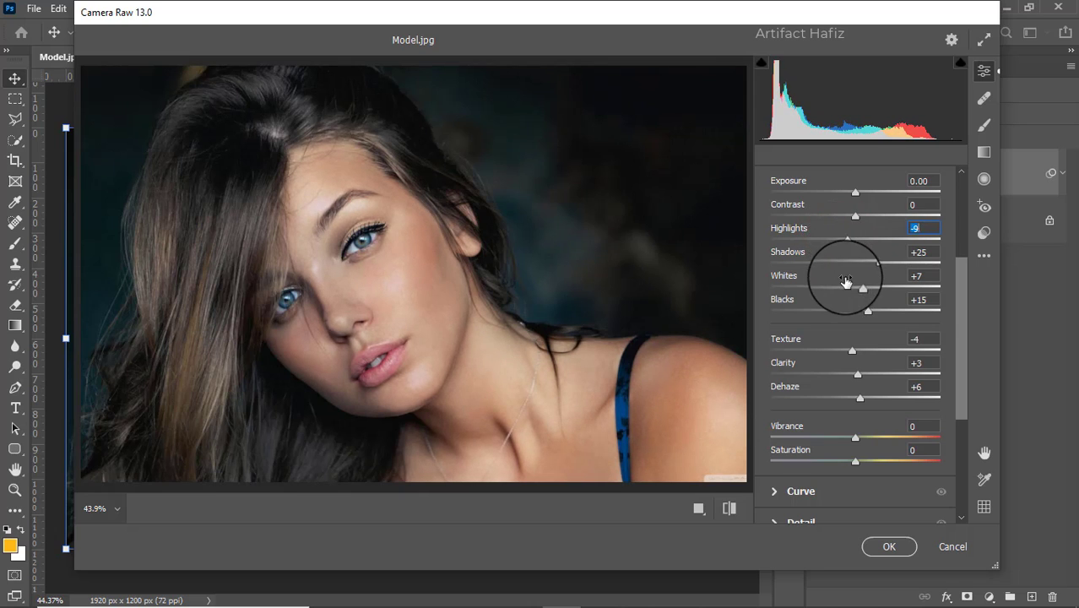
Shape the composite point curve with the black point at output 8, a point in the shadows and one at 194/194 in the highlights.
scroll(845, 279, "down", 3)
left_click(774, 341)
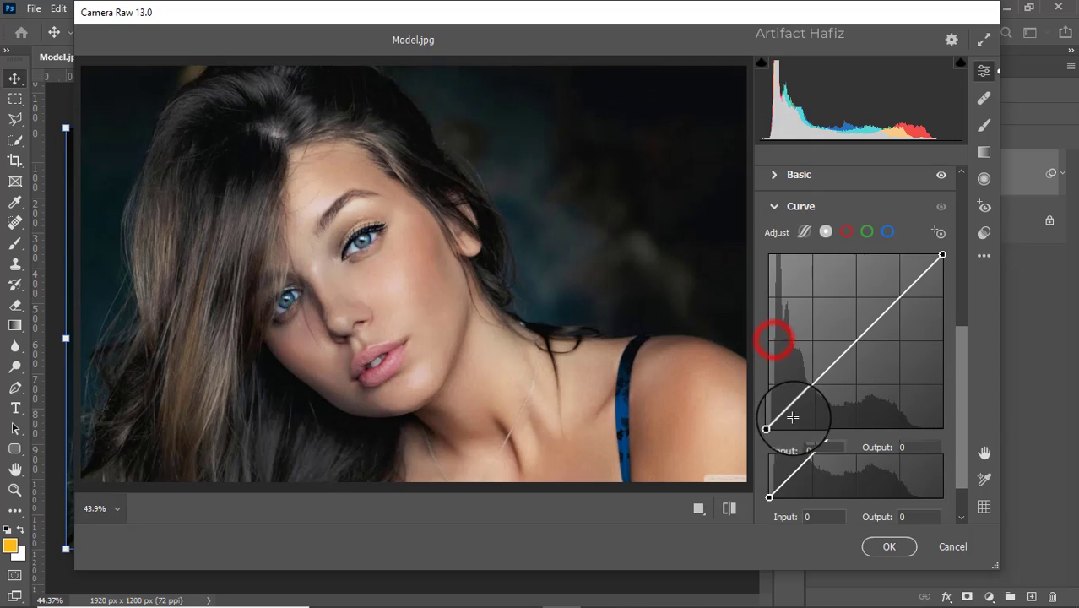
left_click_drag(768, 428, 771, 413)
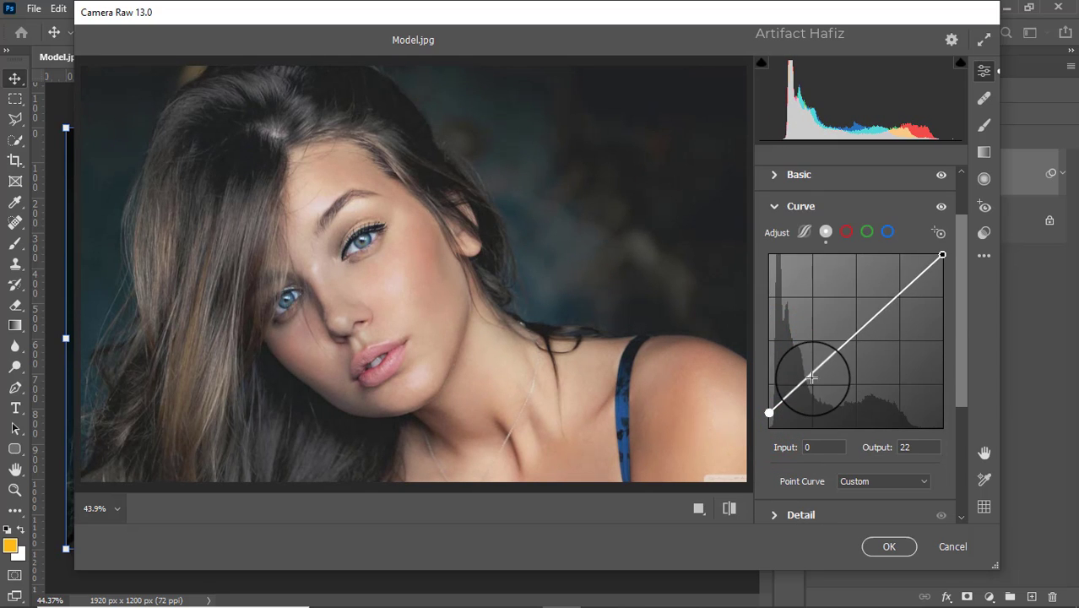
left_click_drag(814, 373, 813, 383)
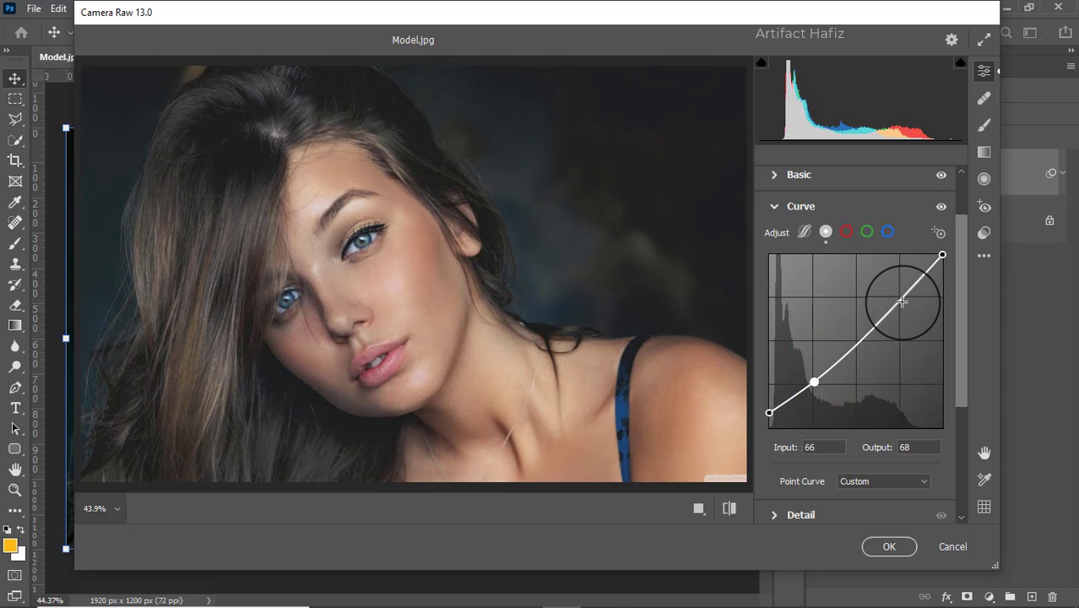
left_click_drag(898, 297, 901, 295)
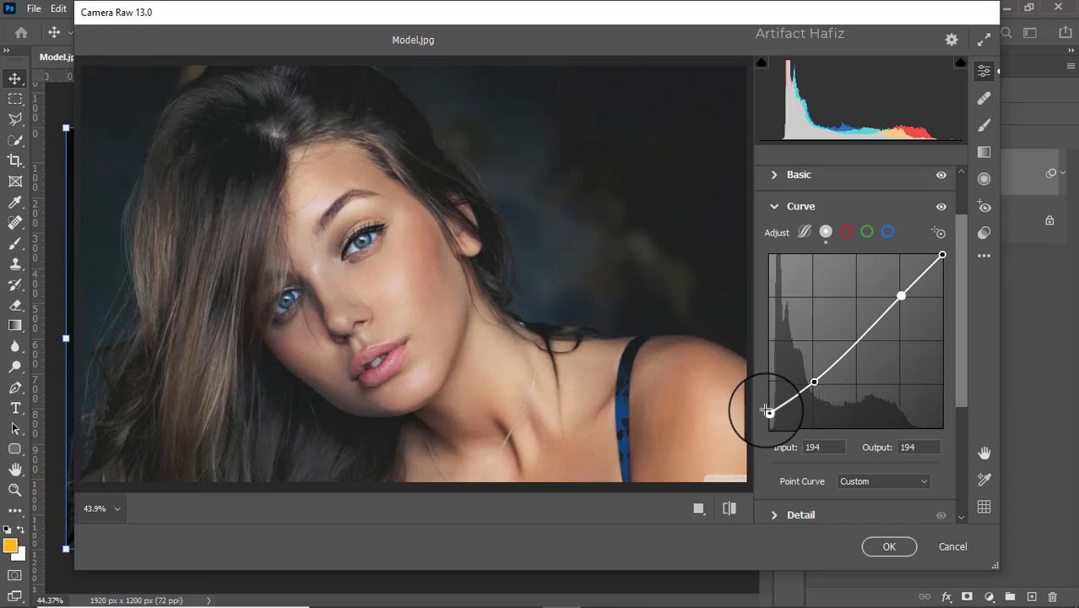
left_click_drag(769, 412, 769, 422)
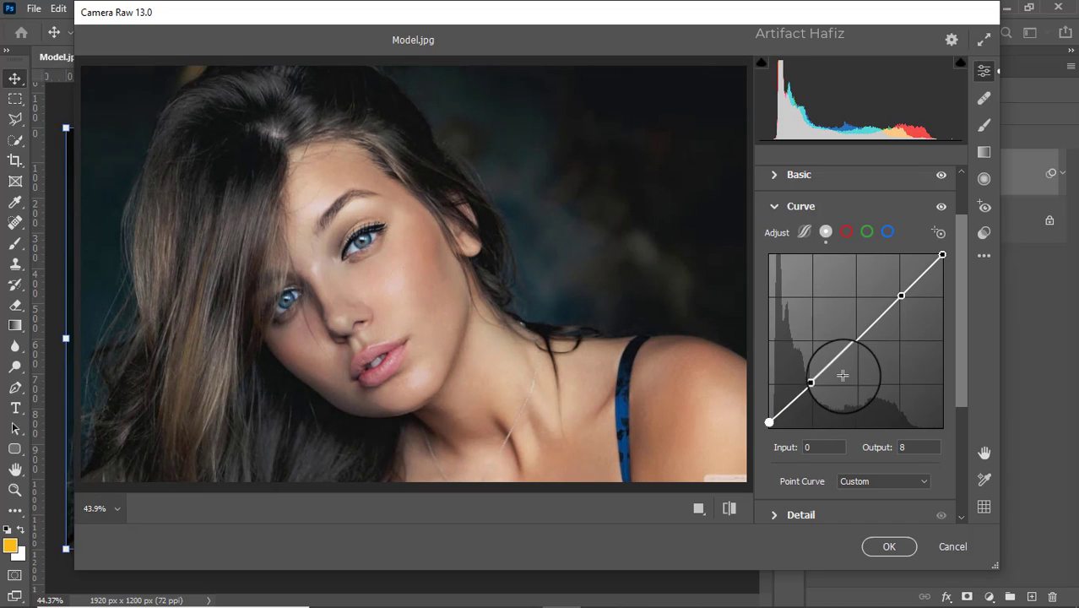
left_click(888, 232)
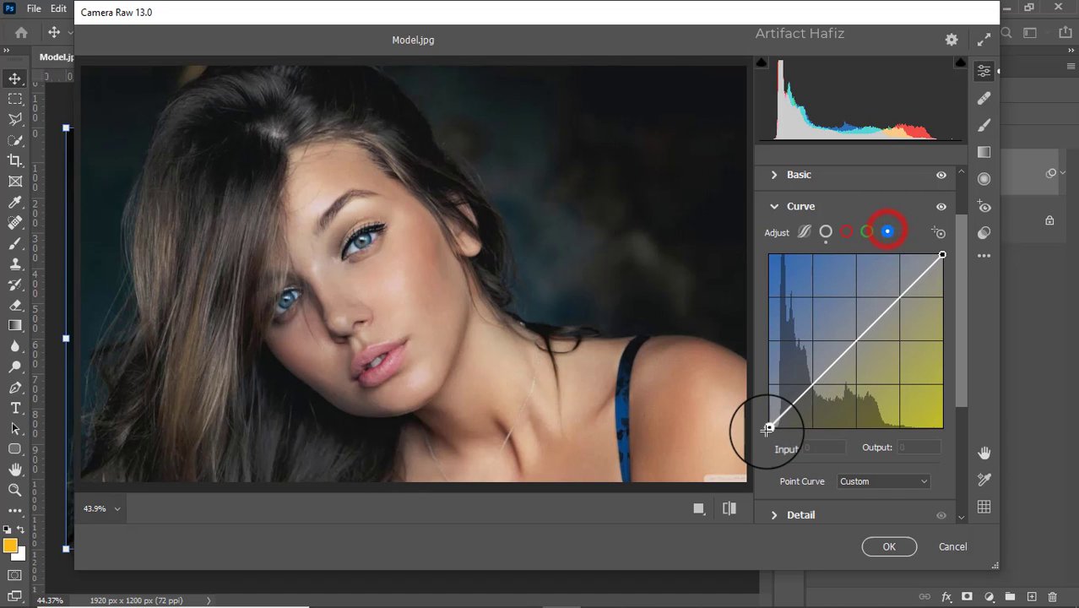
mouse_move(769, 429)
left_mouse_down()
mouse_move(734, 428)
mouse_move(754, 437)
left_mouse_up()
left_click(869, 233)
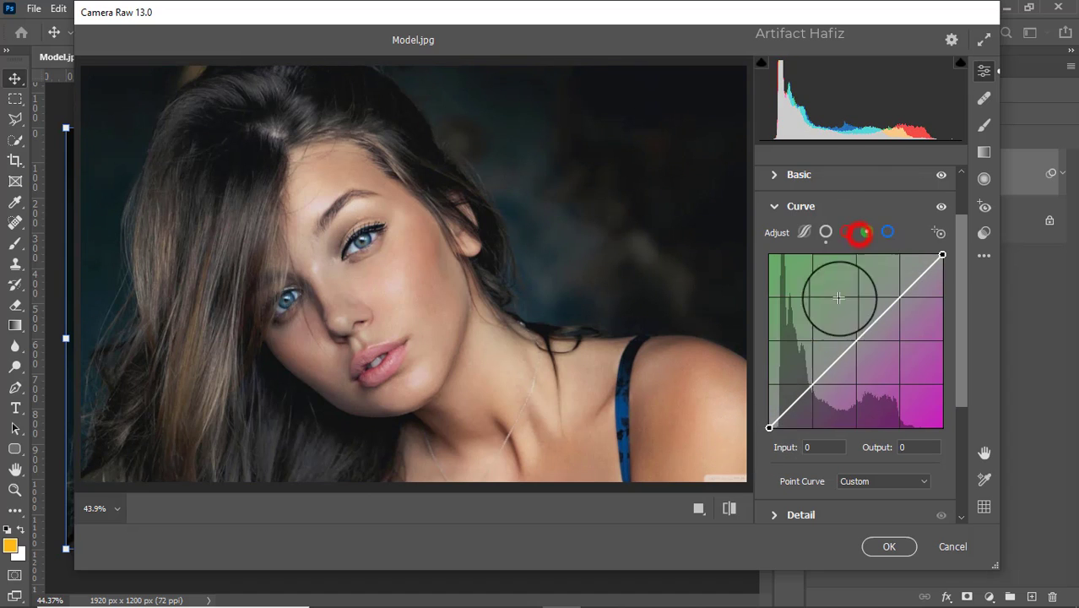
Move the white point of the red channel curve to input 249, output 255.
left_click(845, 232)
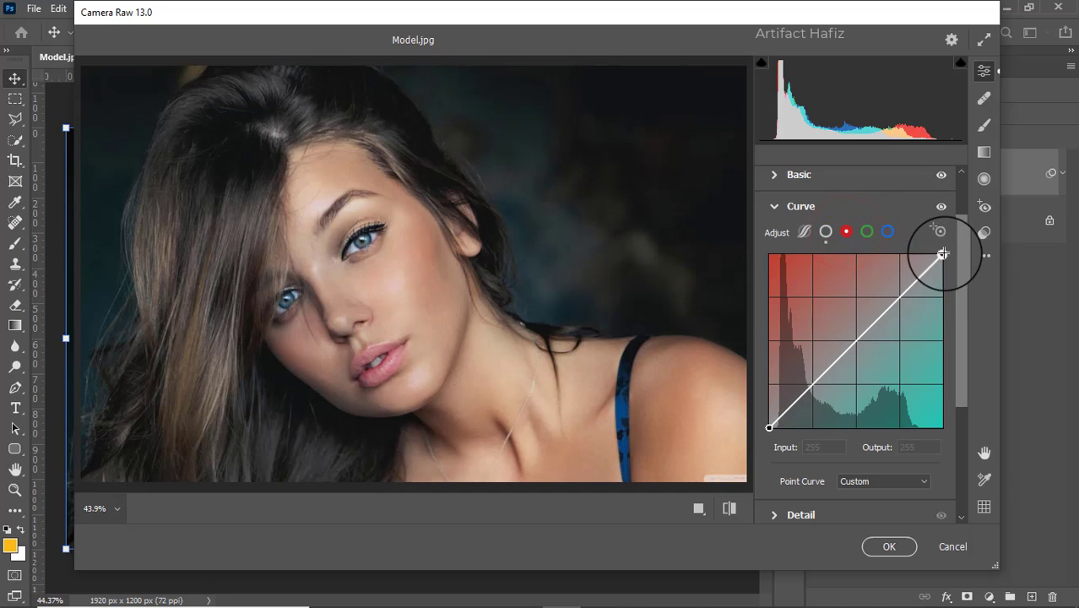
mouse_move(943, 254)
left_mouse_down()
mouse_move(925, 255)
mouse_move(938, 255)
left_mouse_up()
Set the detail adjustments to Noise Reduction 18 and Sharpening 20.
scroll(882, 319, "down", 1)
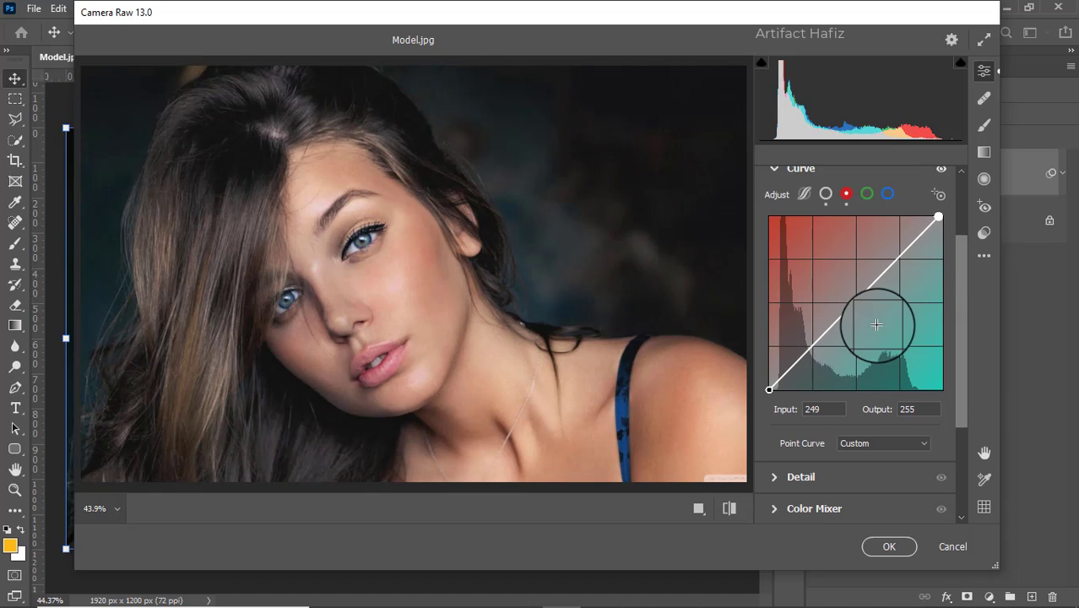
scroll(821, 405, "down", 3)
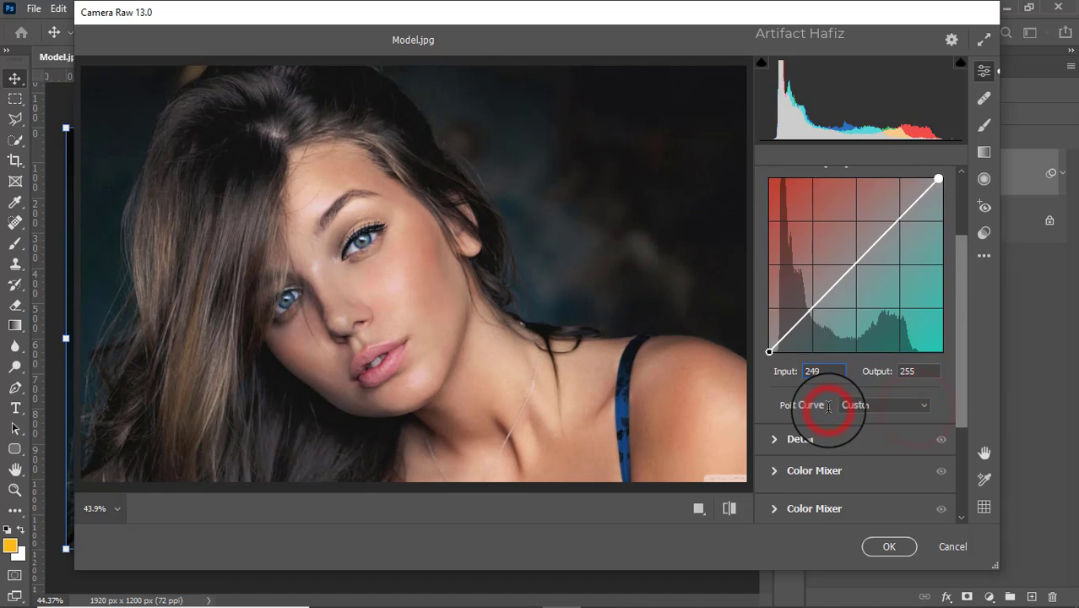
left_click(774, 362)
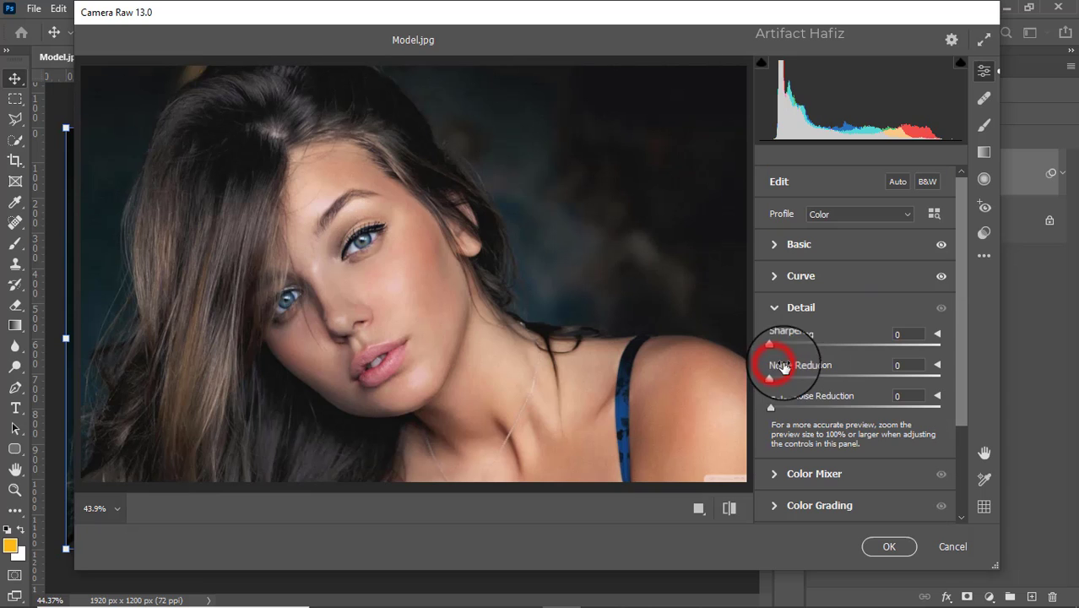
left_click_drag(770, 377, 799, 383)
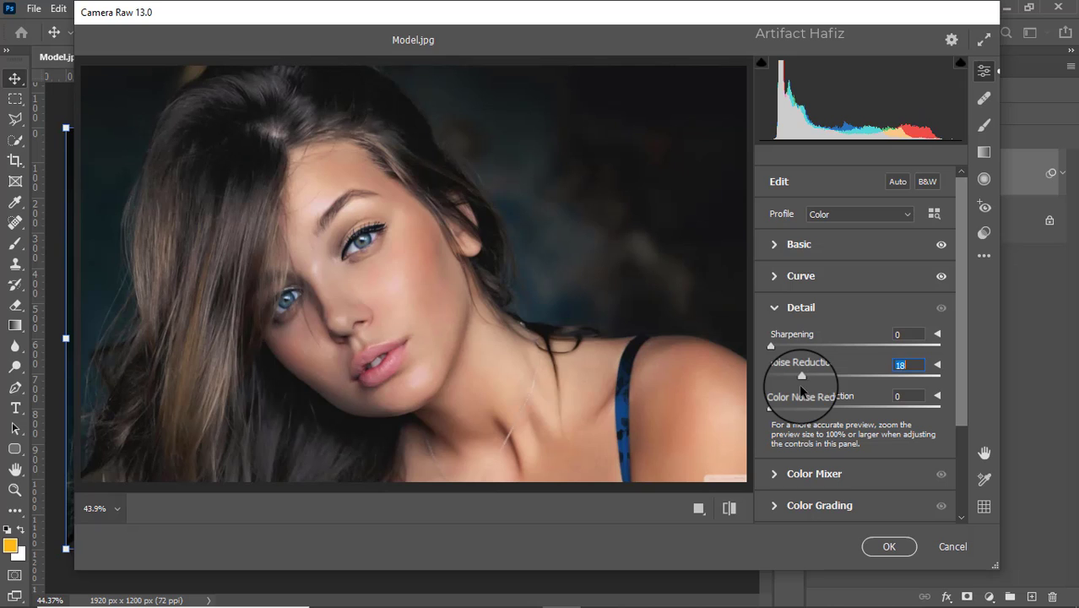
left_click_drag(770, 344, 795, 347)
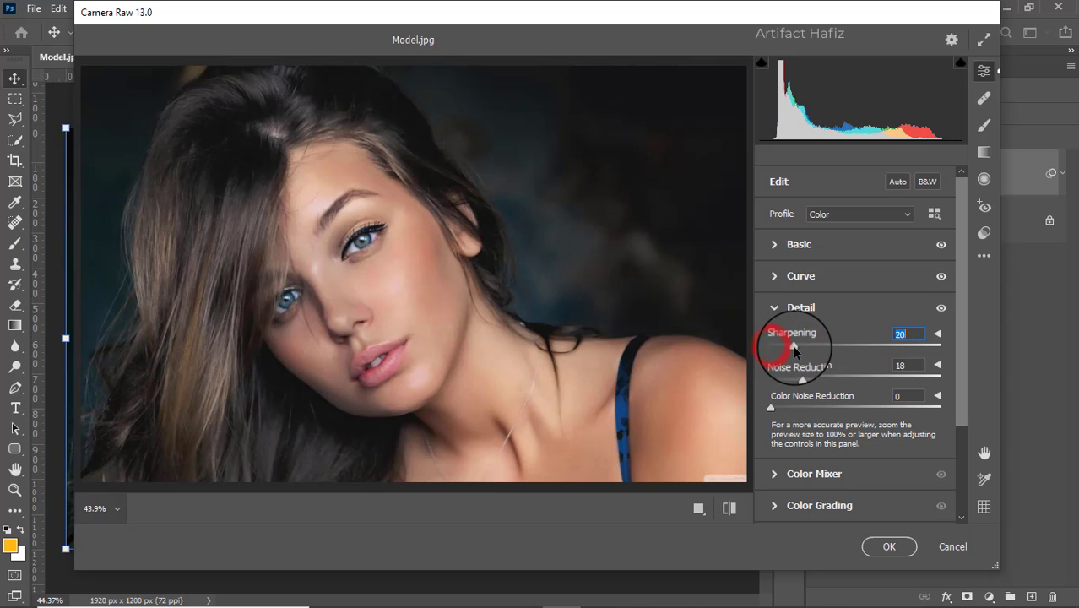
Set the HSL saturation to Reds +22, Oranges +2, Yellows -27, Greens -81, Aquas +12 and Blues +28.
scroll(870, 329, "down", 3)
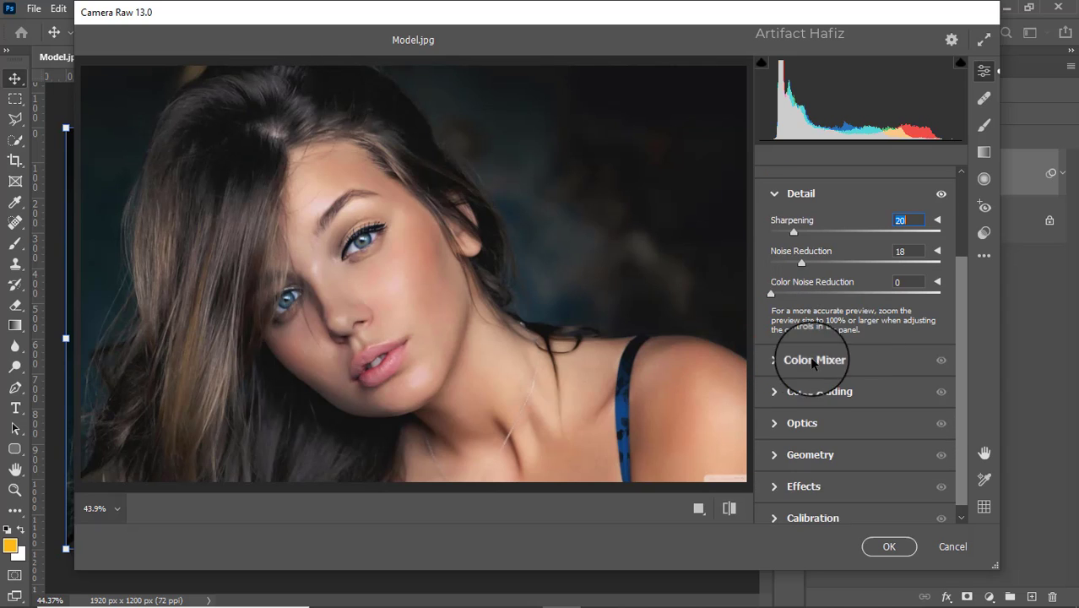
left_click(775, 362)
left_click(821, 265)
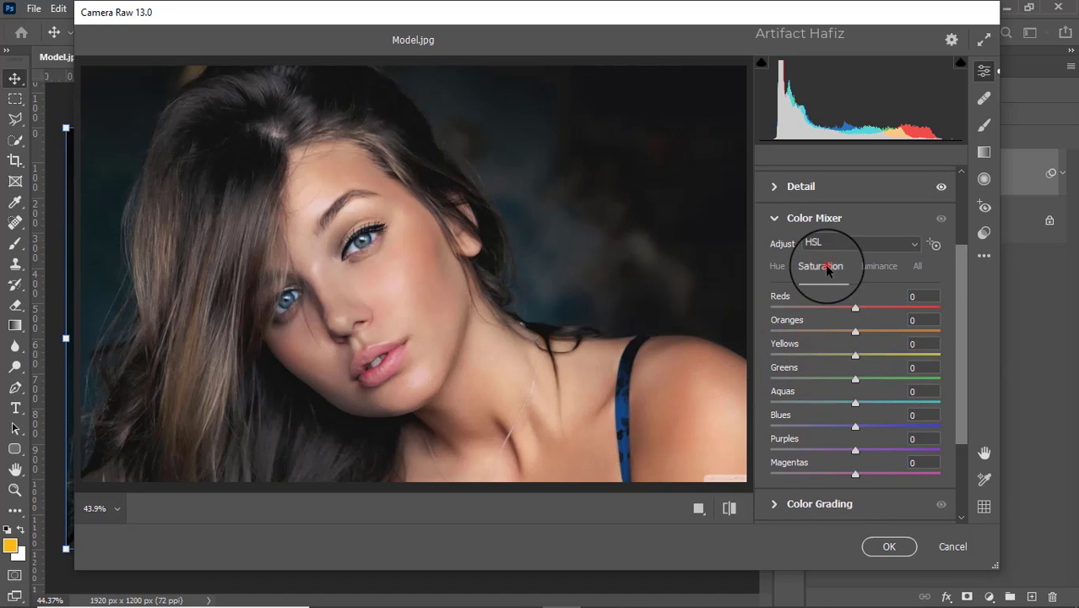
mouse_move(857, 335)
left_mouse_down()
mouse_move(869, 308)
mouse_move(900, 312)
mouse_move(868, 316)
left_mouse_up()
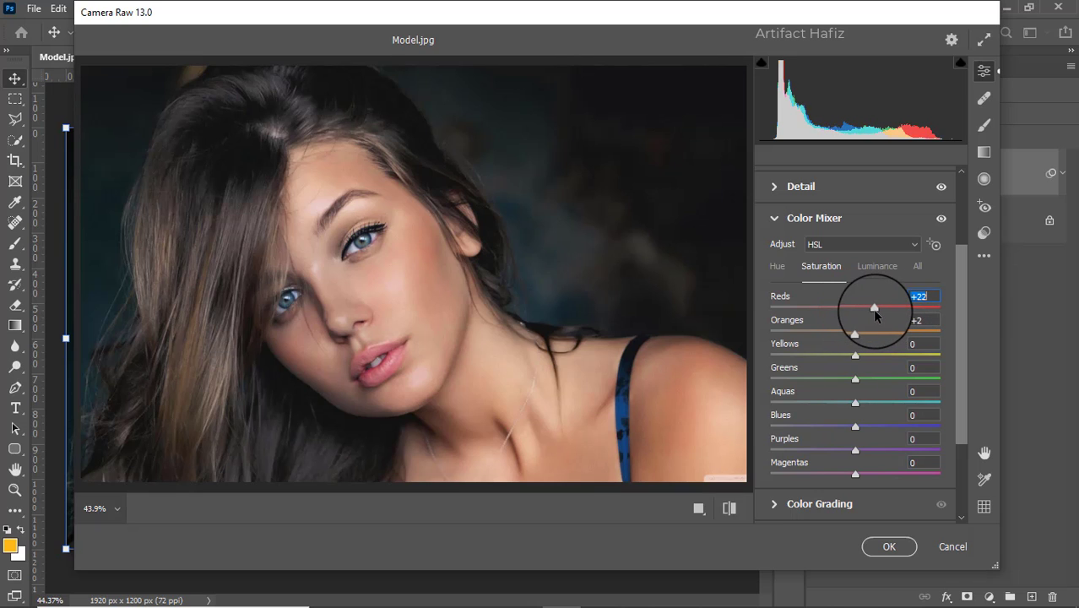
left_click_drag(855, 355, 786, 374)
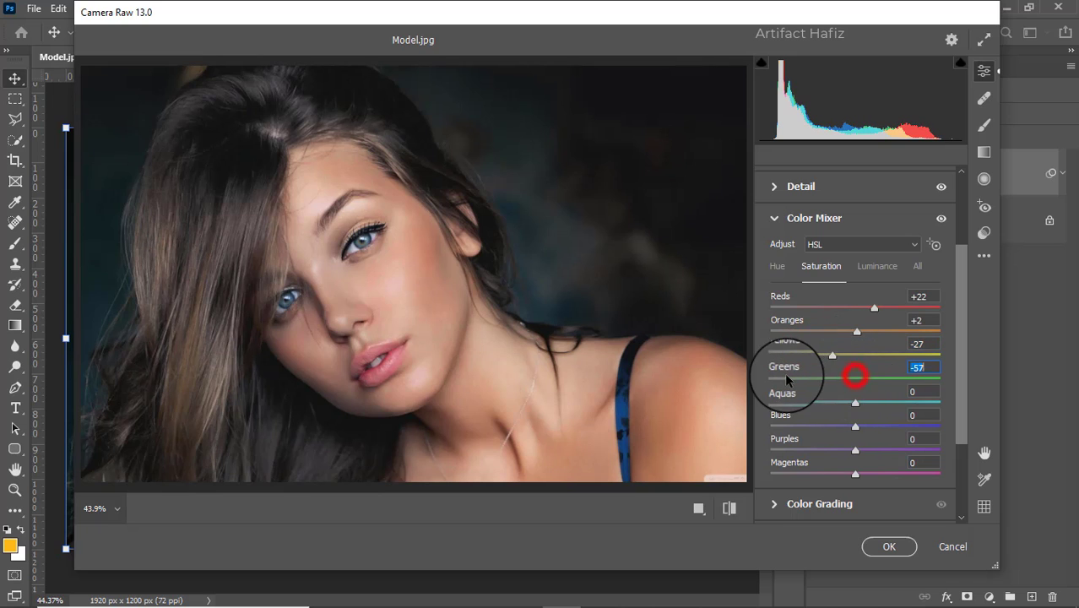
left_click_drag(855, 405, 867, 404)
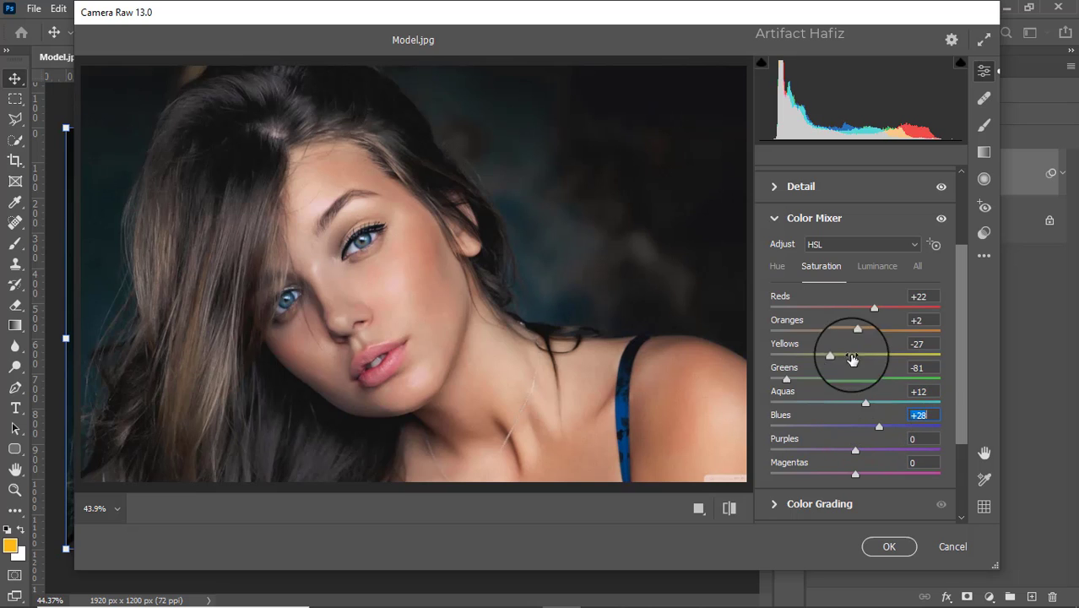
Adjust the HSL luminance of the individual colors, raising Oranges to +11.
left_click(874, 268)
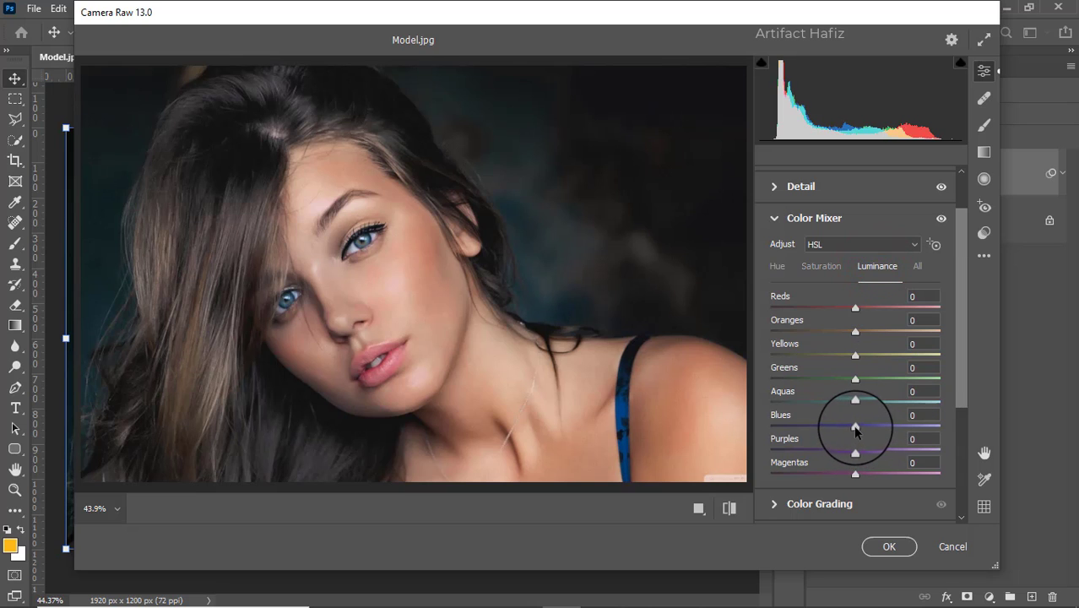
left_click_drag(857, 336, 864, 333)
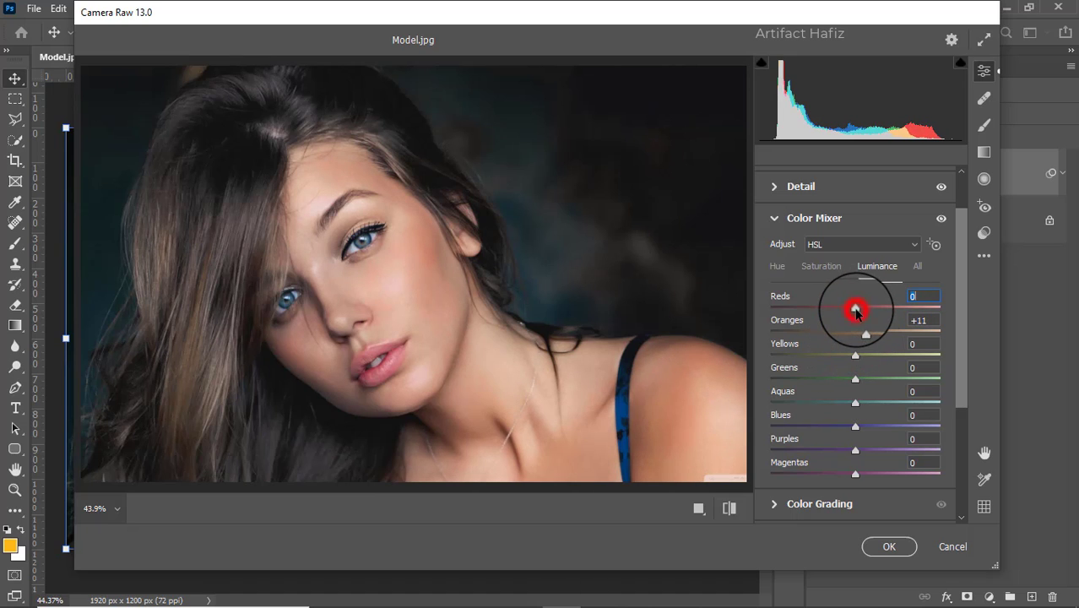
left_click_drag(855, 378, 860, 432)
Shift the HSL hue of Aquas to -43 and Blues to -30.
left_click(779, 266)
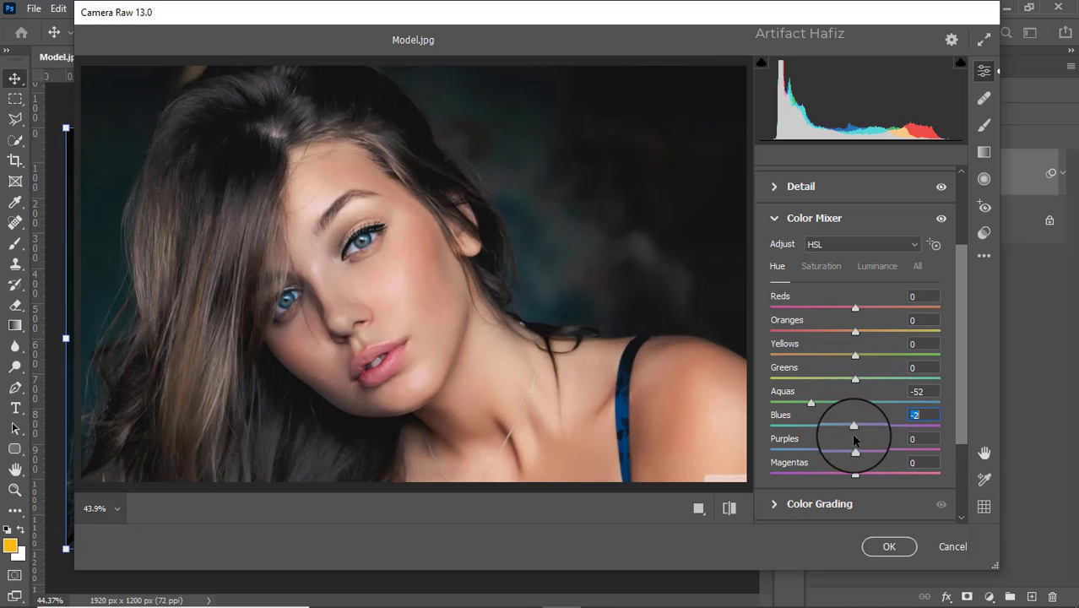
left_click_drag(810, 402, 827, 423)
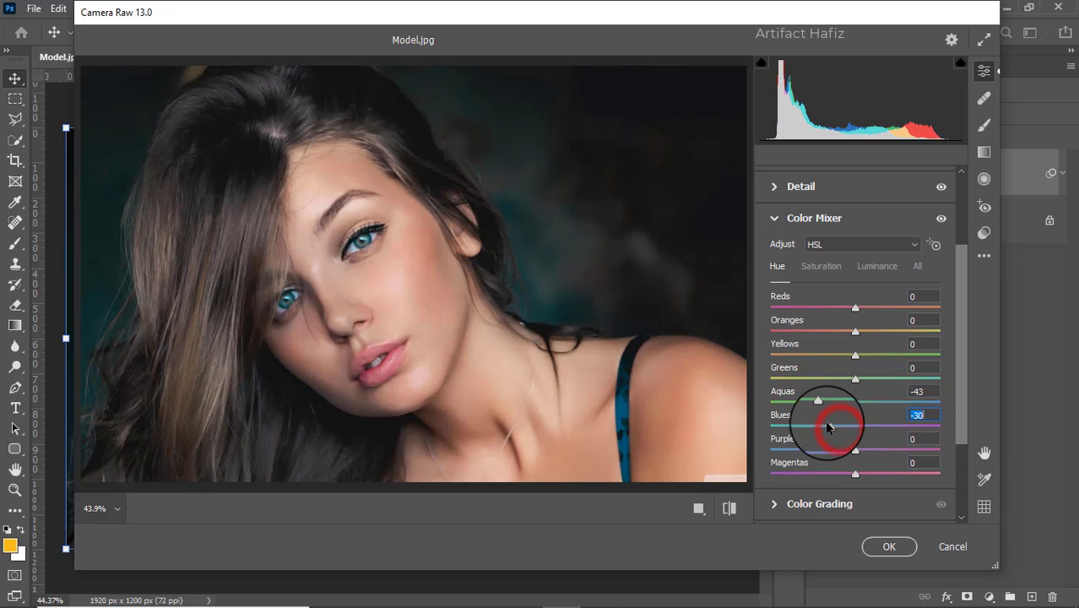
Color grade the midtones with hue 84, saturation 13, the shadows with hue 267, saturation 16, and the highlights with hue 37, saturation 13.
scroll(834, 413, "down", 3)
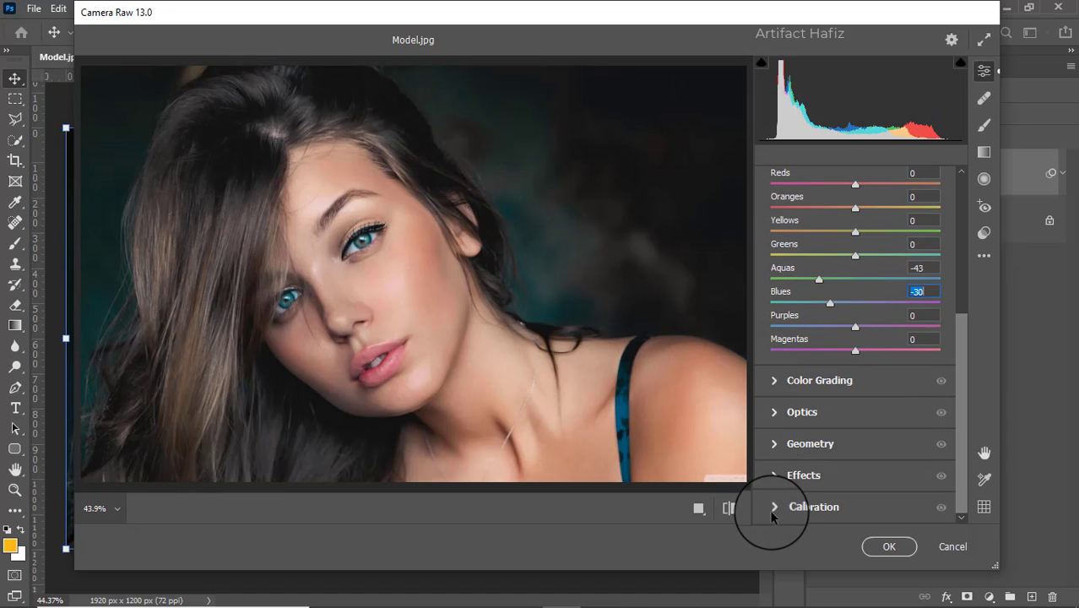
left_click(774, 380)
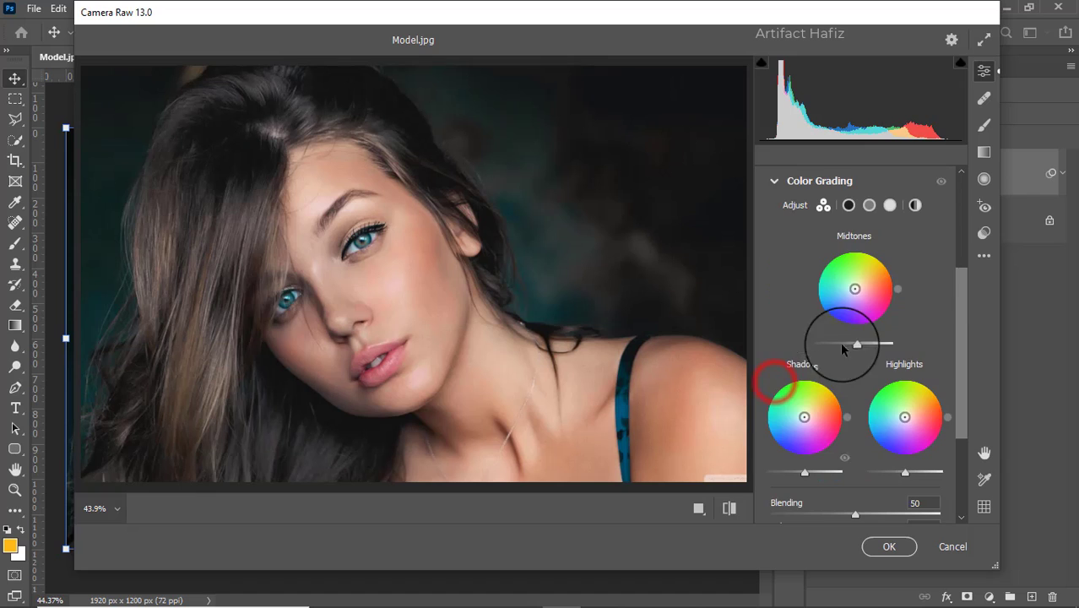
left_click_drag(856, 290, 859, 242)
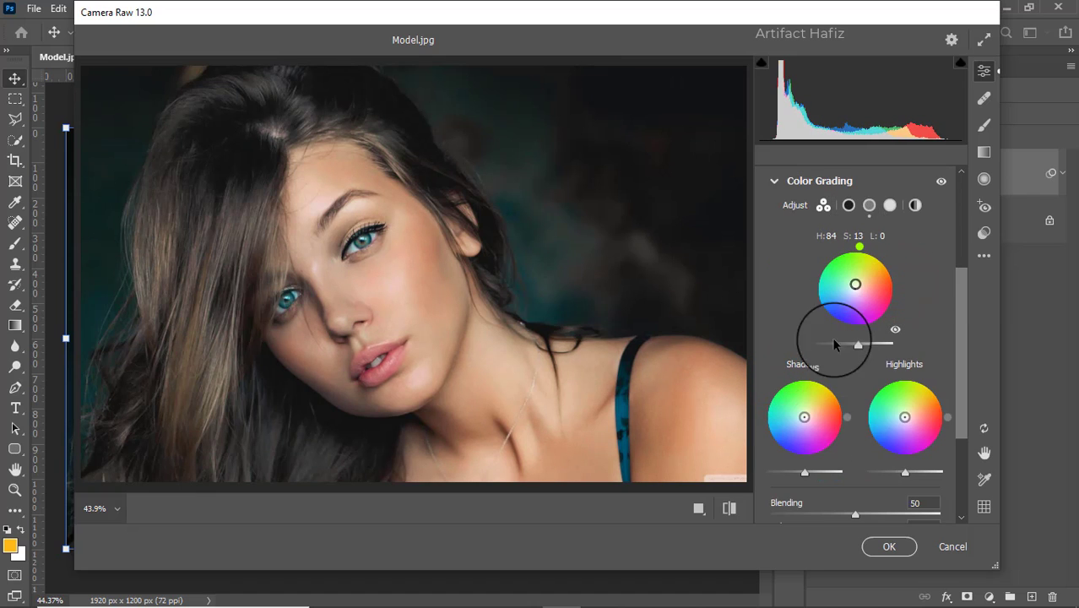
left_click_drag(804, 420, 803, 475)
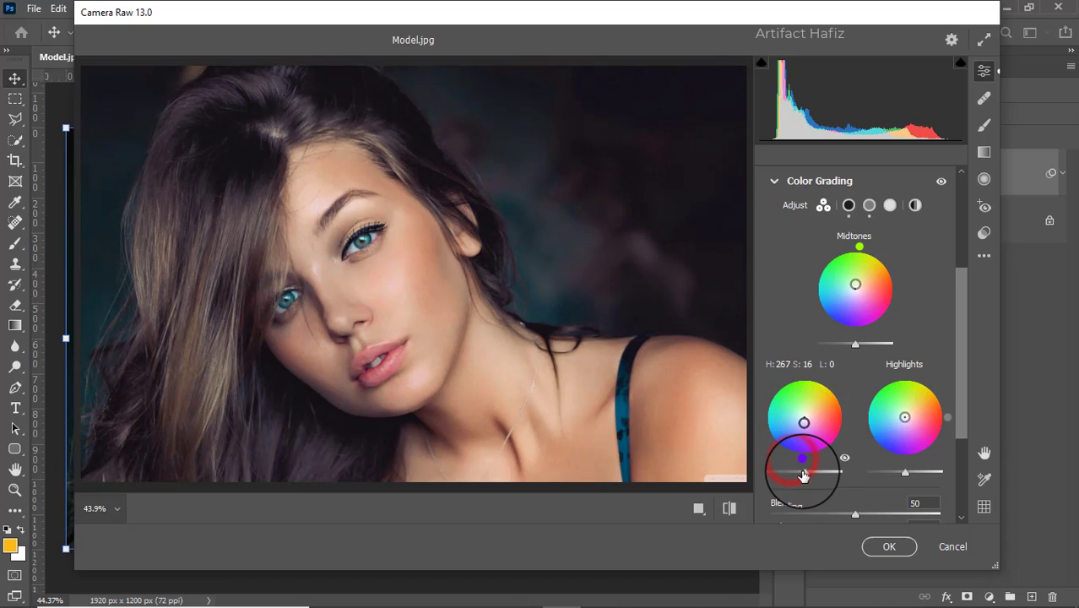
mouse_move(904, 416)
left_mouse_down()
mouse_move(932, 385)
mouse_move(951, 397)
mouse_move(946, 385)
mouse_move(908, 414)
left_mouse_up()
Calibrate primary saturation to Red -15 and Green +8, raise Blue slightly, and apply the Camera Raw filter.
scroll(897, 458, "down", 4)
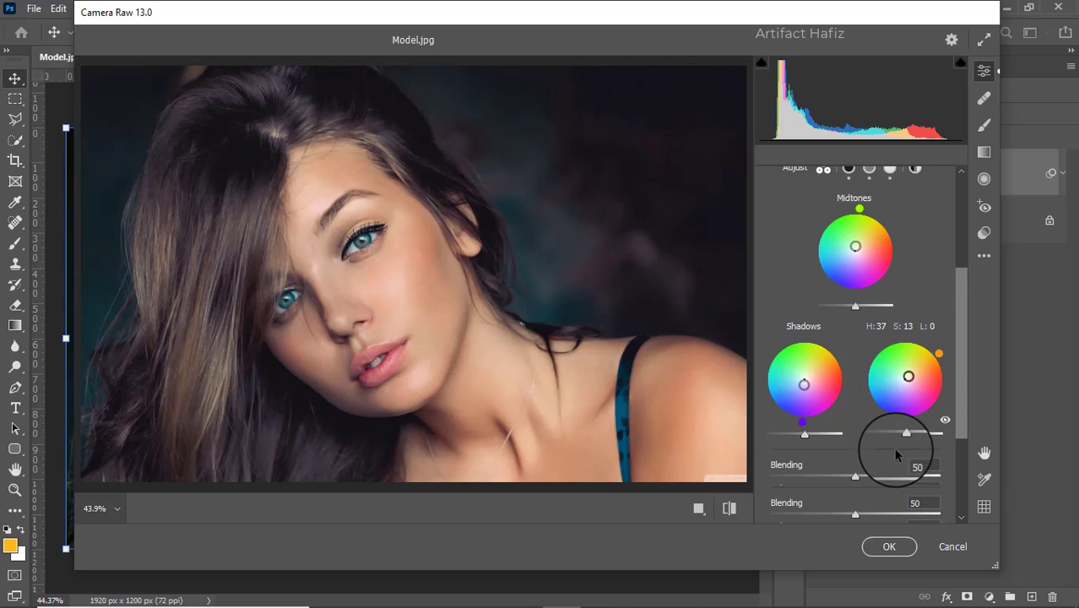
left_click(776, 510)
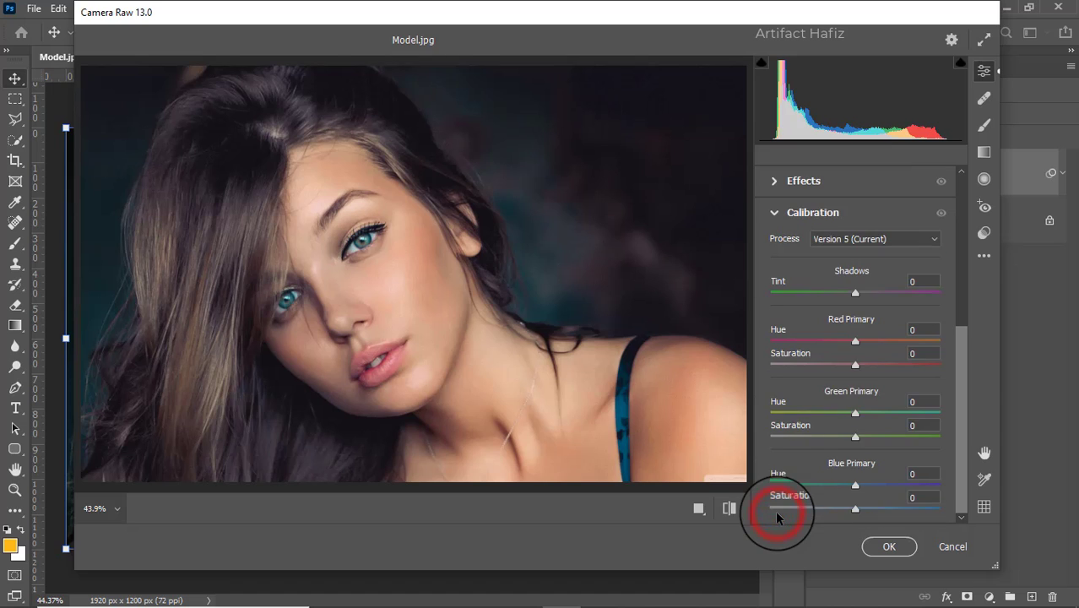
left_click_drag(856, 364, 847, 366)
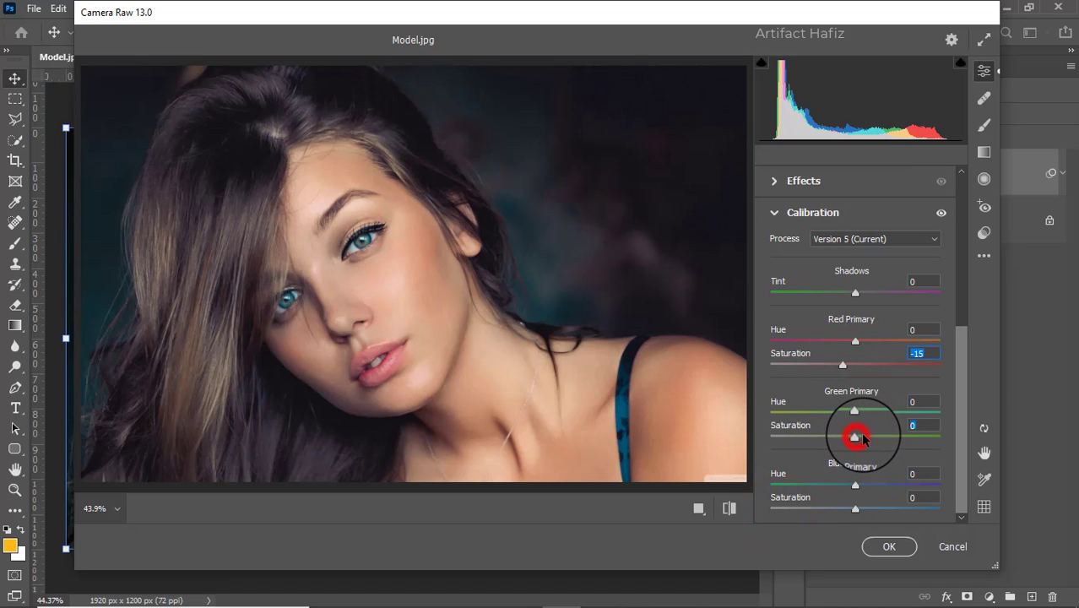
left_click_drag(855, 509, 865, 510)
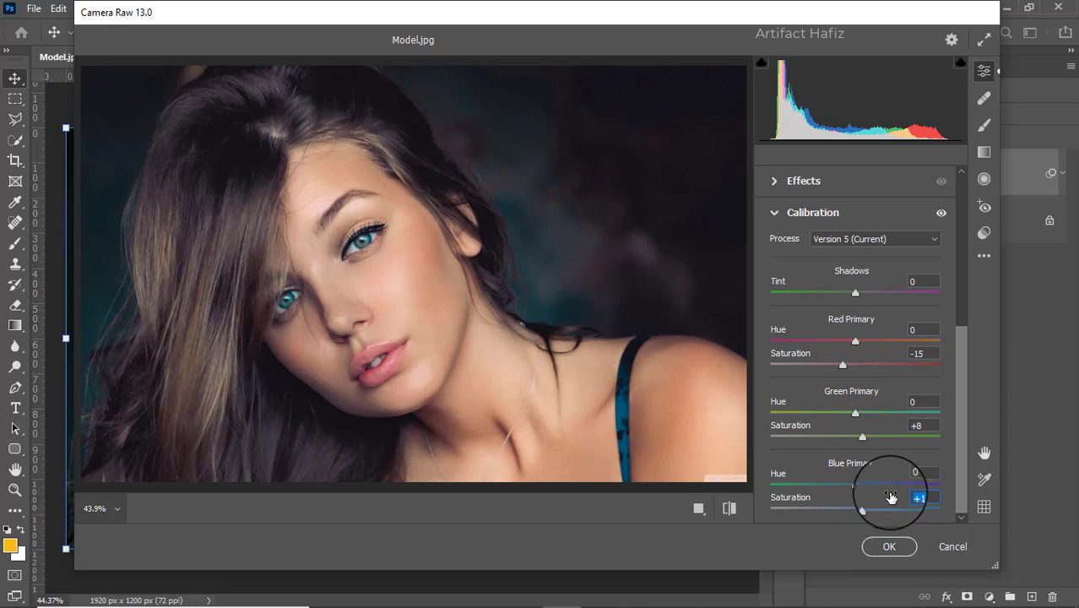
left_click(897, 549)
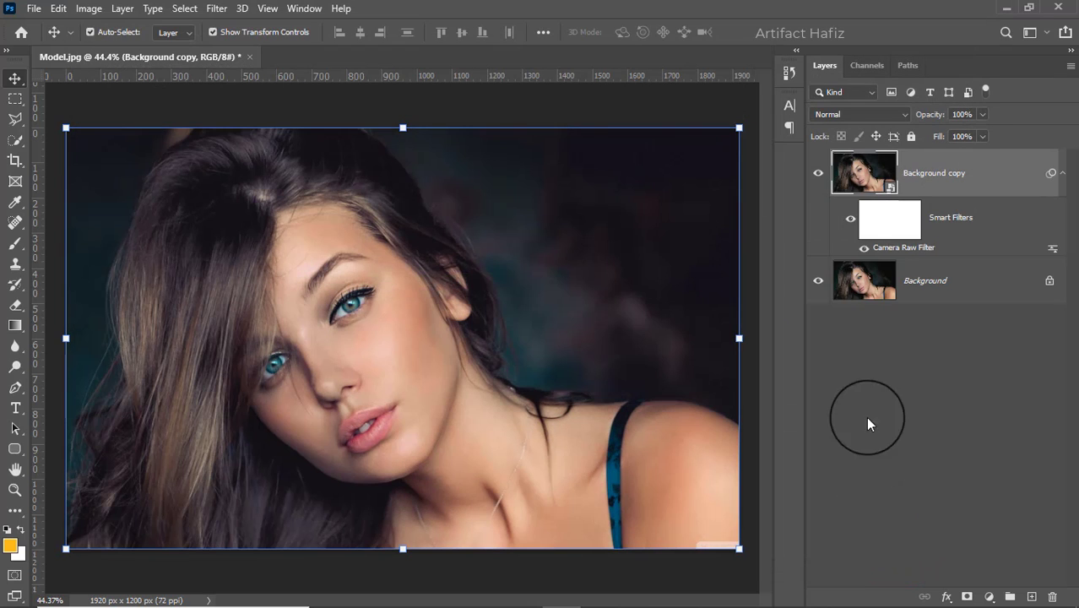
Compare the portrait before and after the edit by hiding and reshowing the Background copy layer.
left_click(819, 176)
left_click(818, 176)
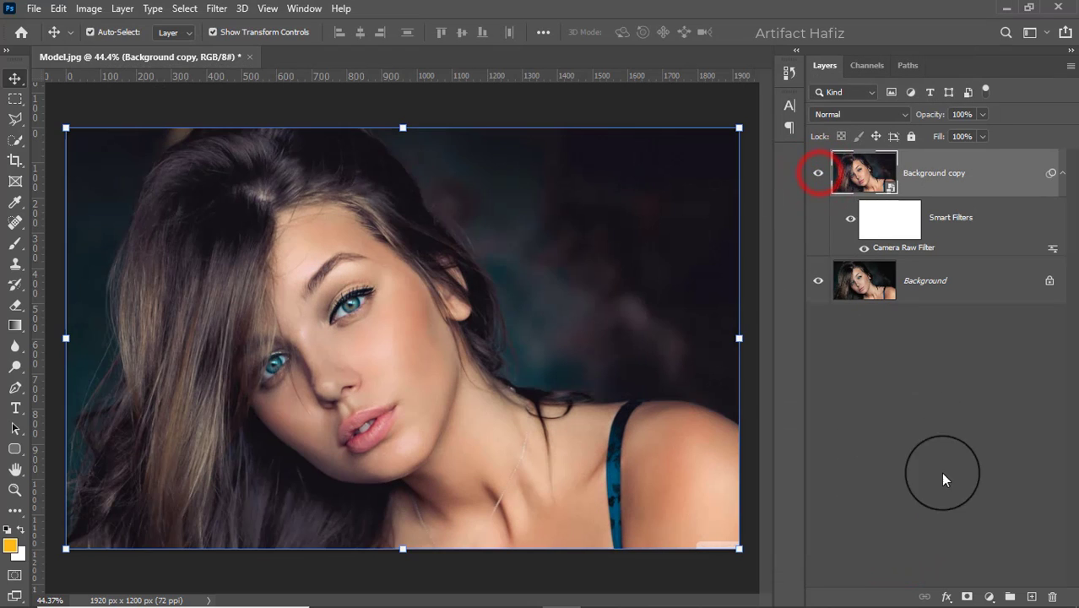
Add a Color Lookup adjustment layer above Background copy using the Fuji F125 Kodak 2395 (by Adobe) 3D LUT.
left_click(989, 597)
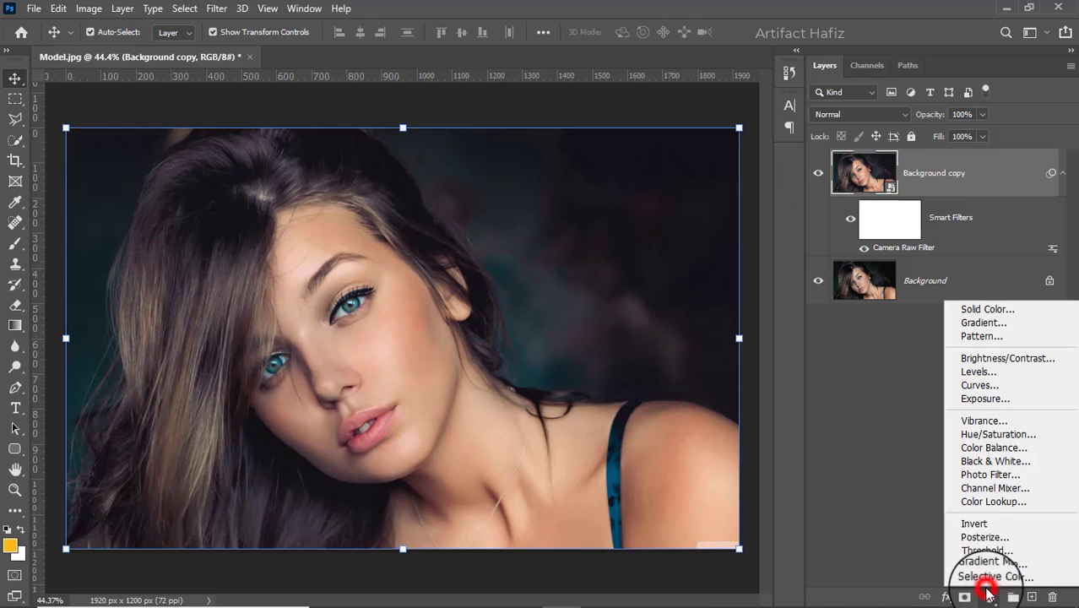
left_click(990, 503)
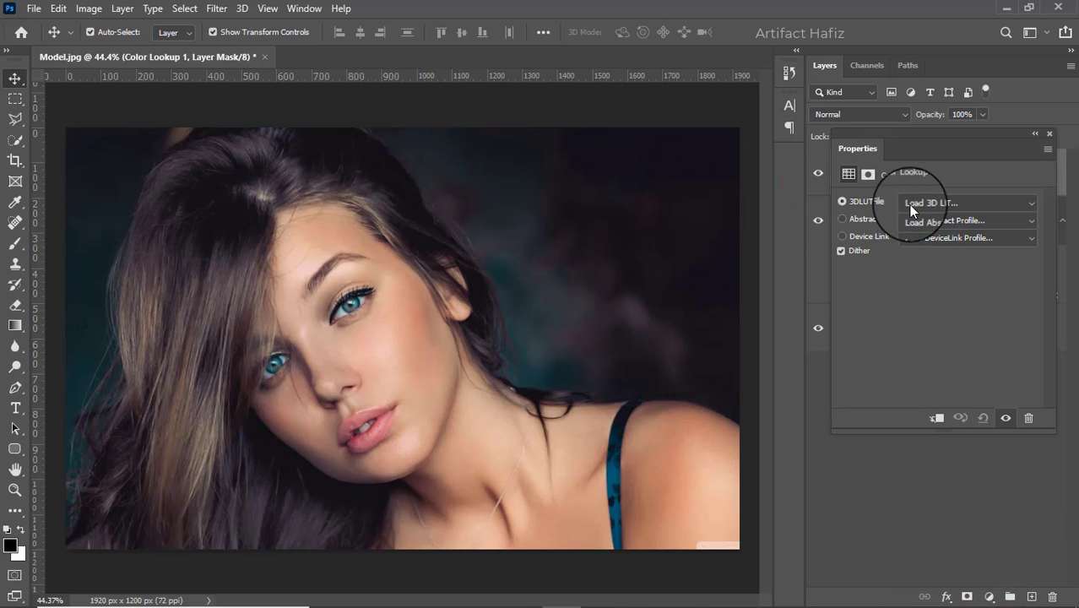
left_click(910, 206)
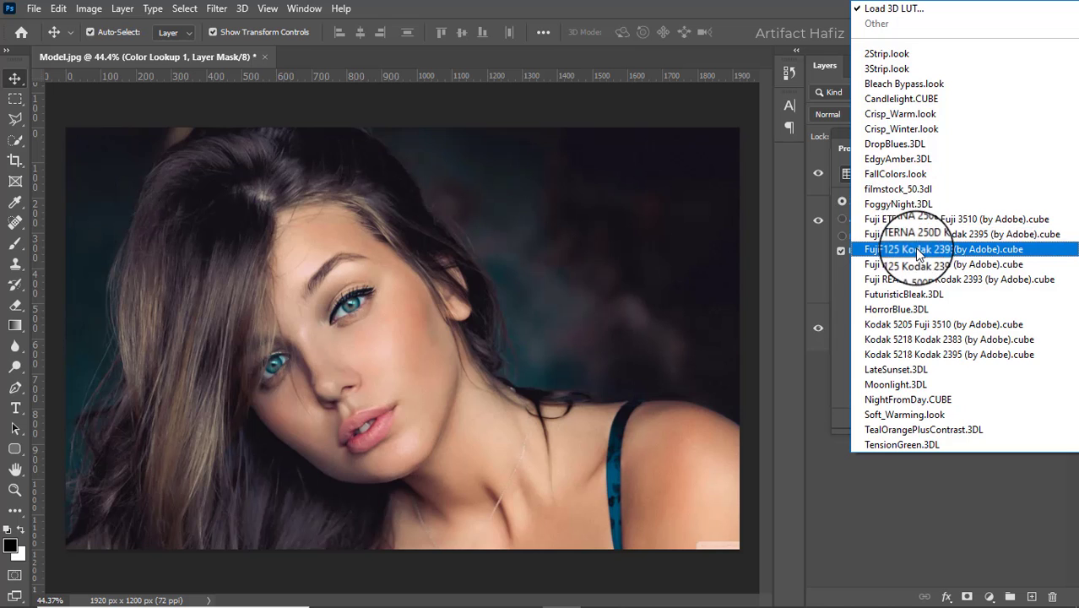
left_click(919, 250)
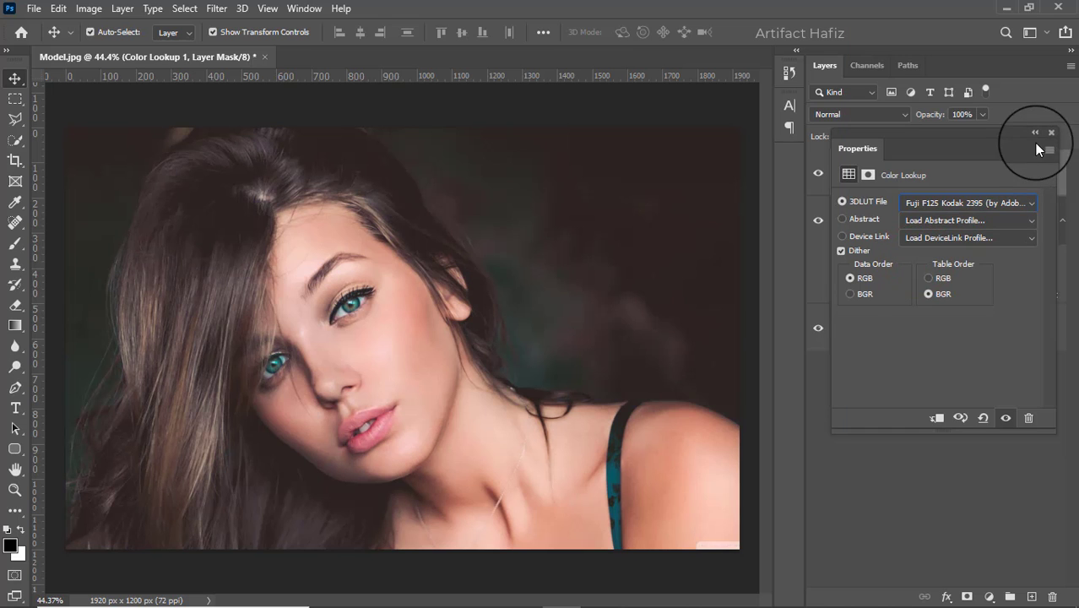
left_click(1052, 133)
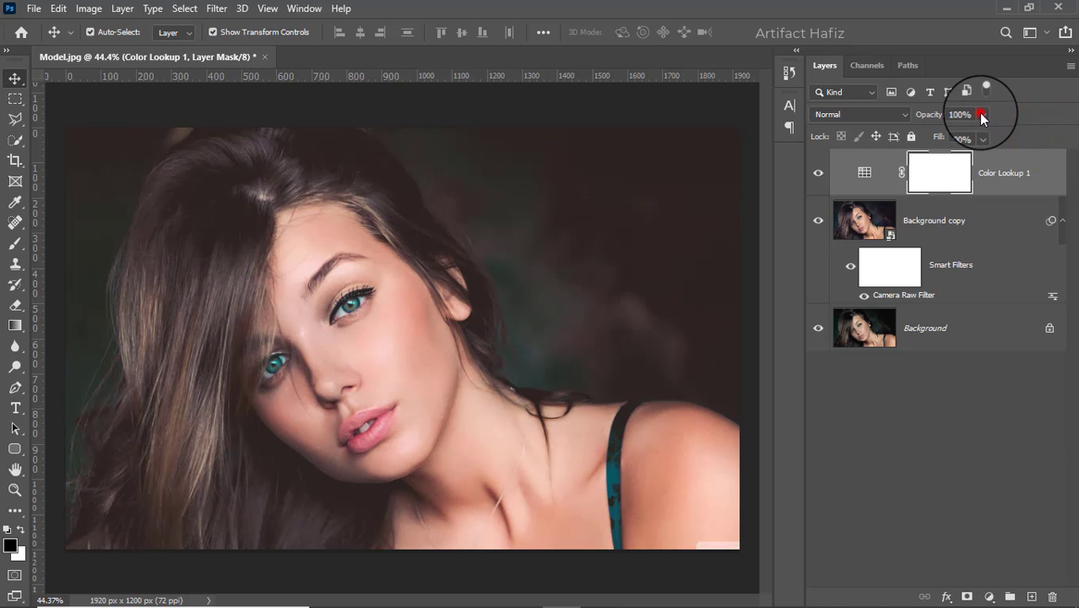
Set the Color Lookup layer to 67% opacity with Luminosity blending, and toggle its visibility to compare the effect.
left_click_drag(981, 116, 959, 138)
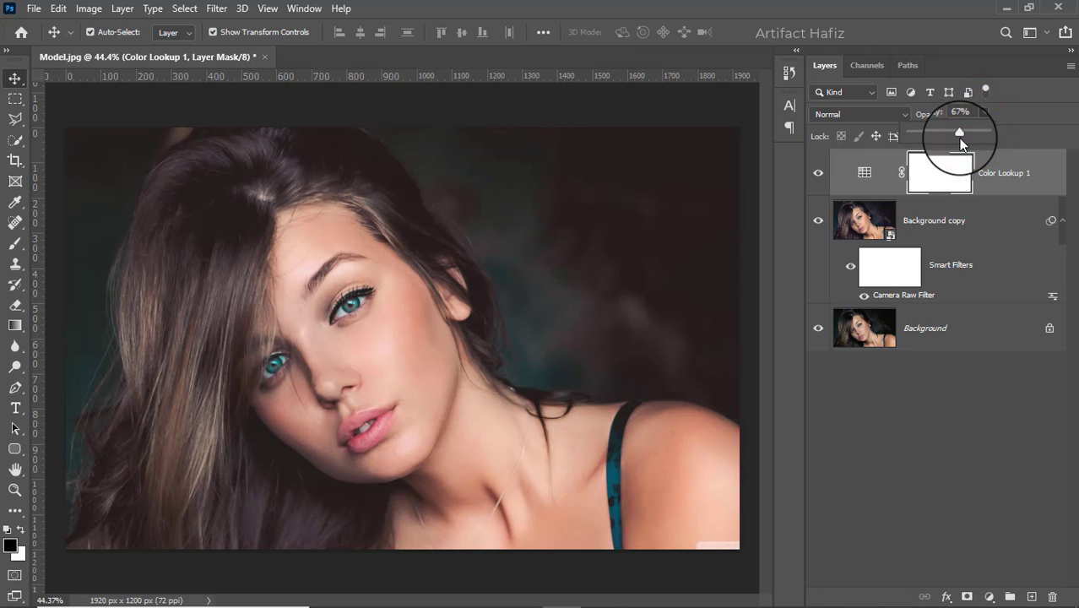
left_click(879, 115)
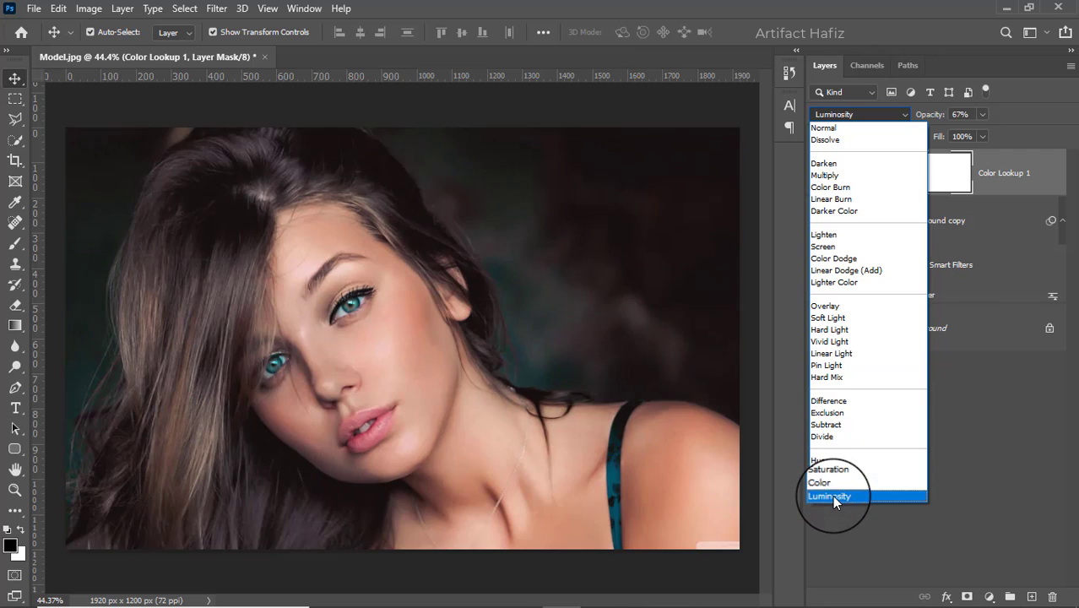
left_click(831, 495)
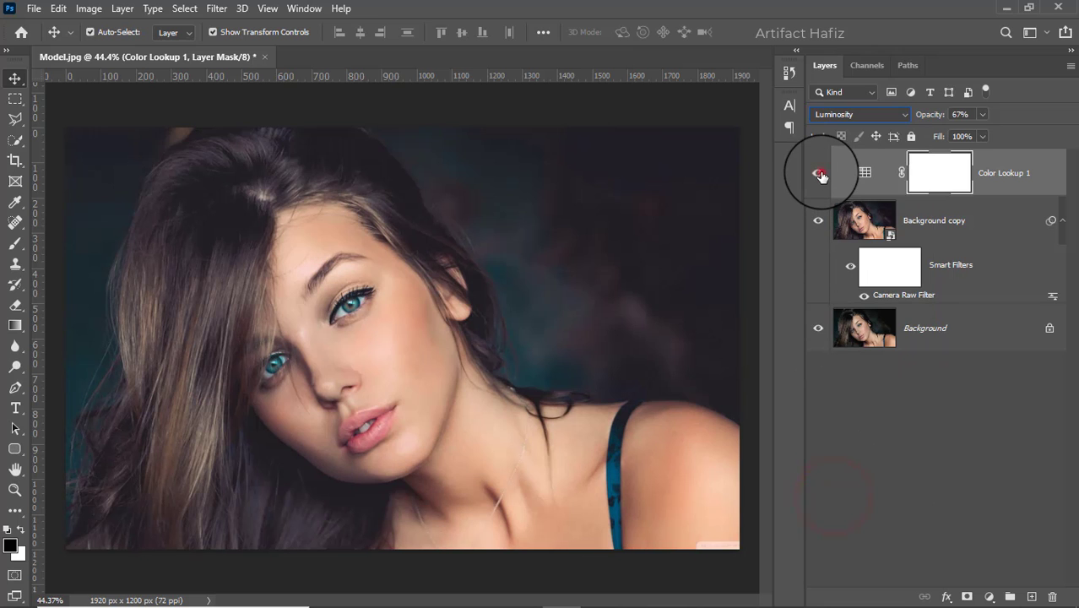
left_click(819, 174)
left_click(819, 174)
Target the Color Lookup layer's mask and prepare a black Soft Round brush with 26% opacity.
left_click(994, 164)
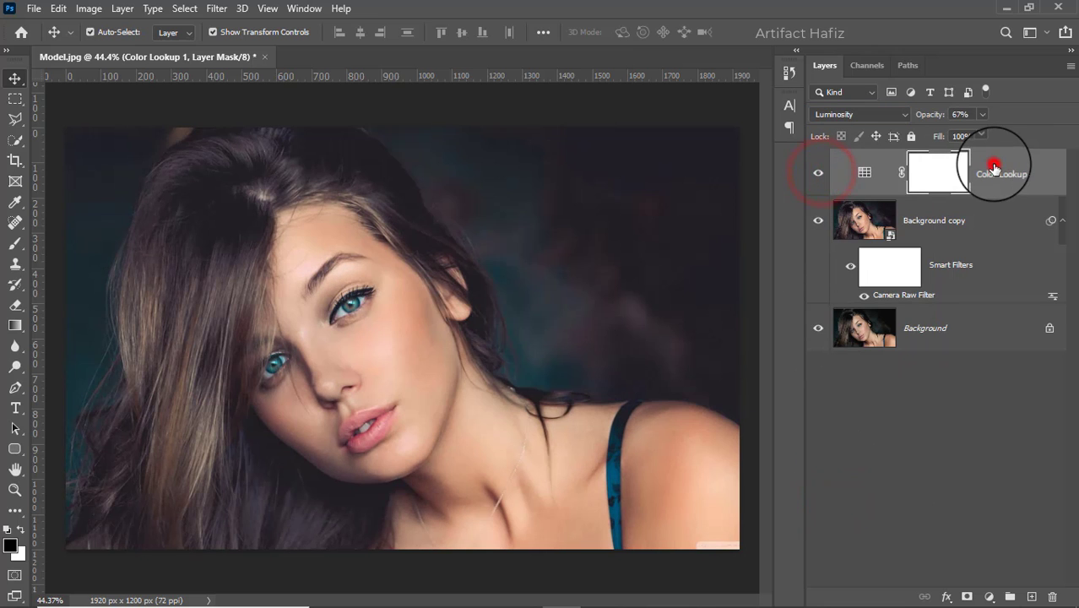
left_click(926, 180)
left_click(12, 243)
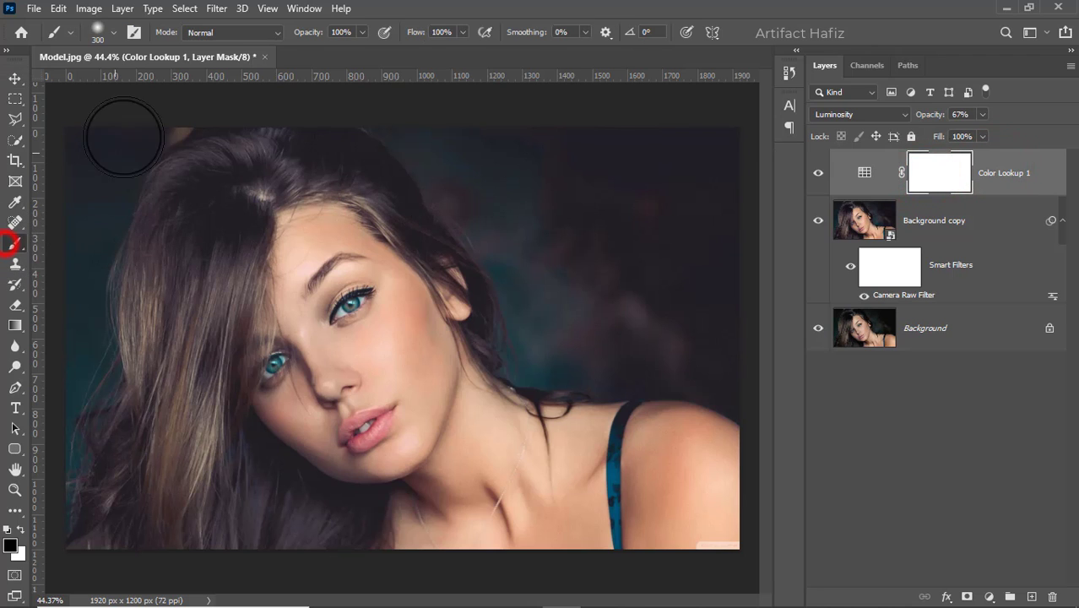
left_click(99, 32)
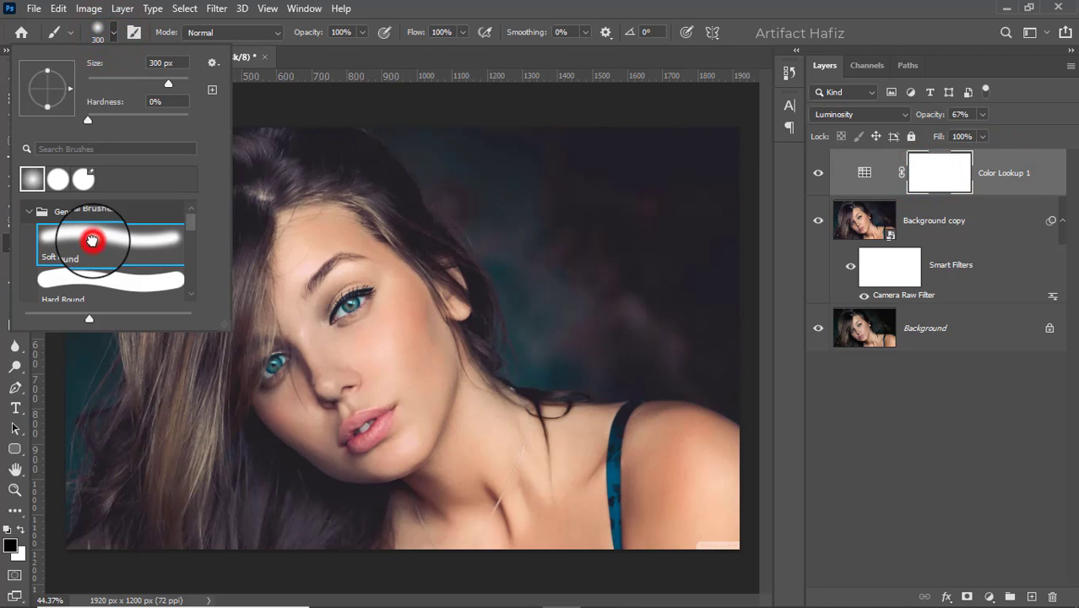
left_click(360, 32)
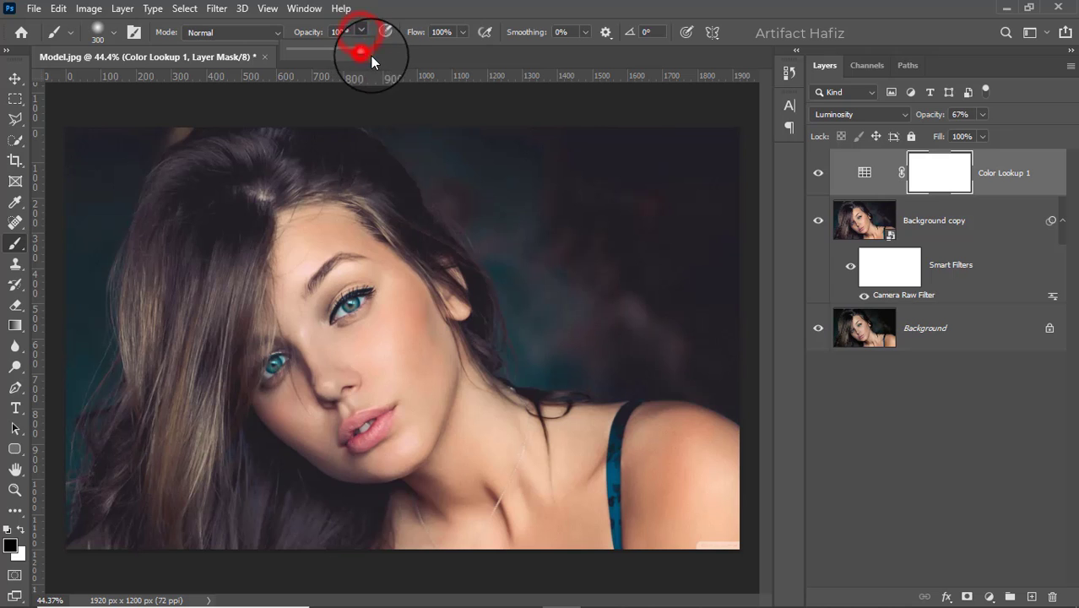
left_click(24, 529)
left_click(24, 529)
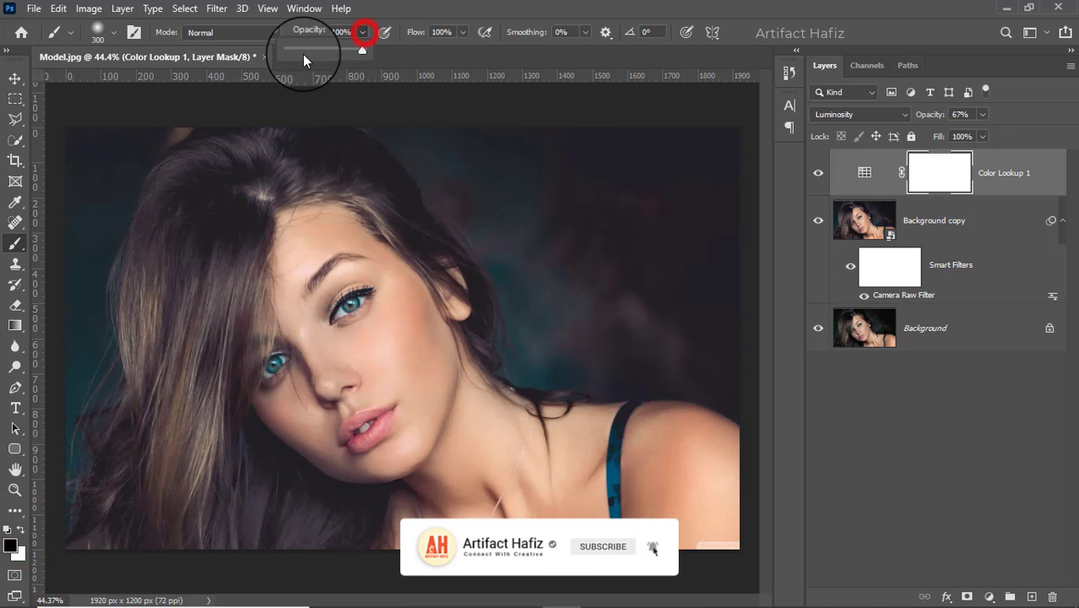
left_click(308, 50)
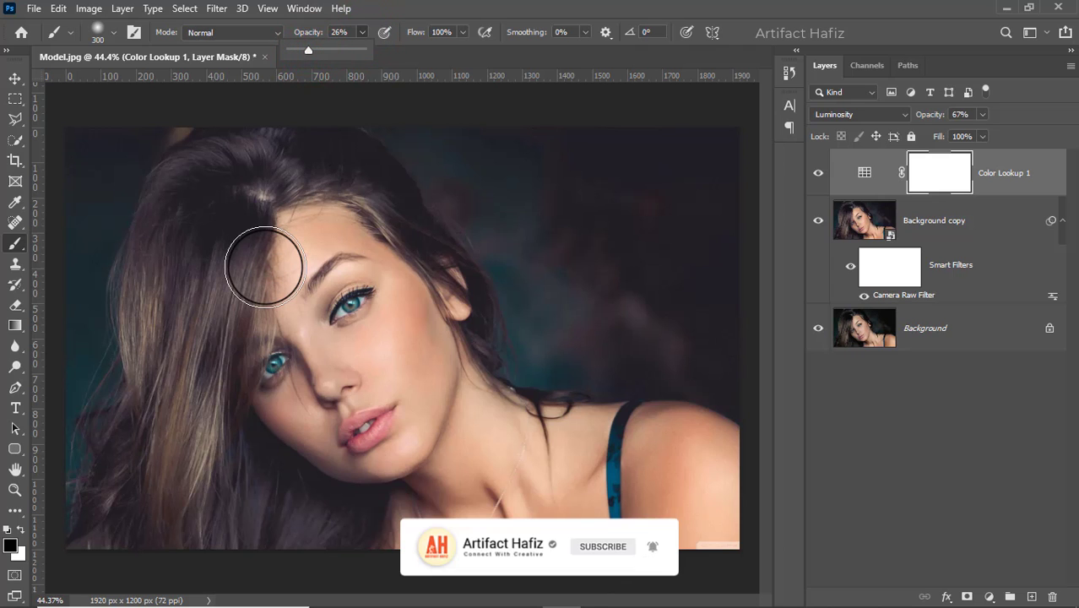
Enlarge the brush to 700 px and paint over the face and neck on the mask to soften the lookup there.
key("bracketright")
key("bracketright")
key("bracketright")
key("bracketright")
mouse_move(243, 246)
left_mouse_down()
mouse_move(406, 425)
mouse_move(312, 279)
mouse_move(388, 395)
mouse_move(253, 224)
mouse_move(374, 378)
mouse_move(241, 234)
mouse_move(452, 488)
left_mouse_up()
mouse_move(251, 280)
left_mouse_down()
mouse_move(381, 438)
mouse_move(447, 491)
left_mouse_up()
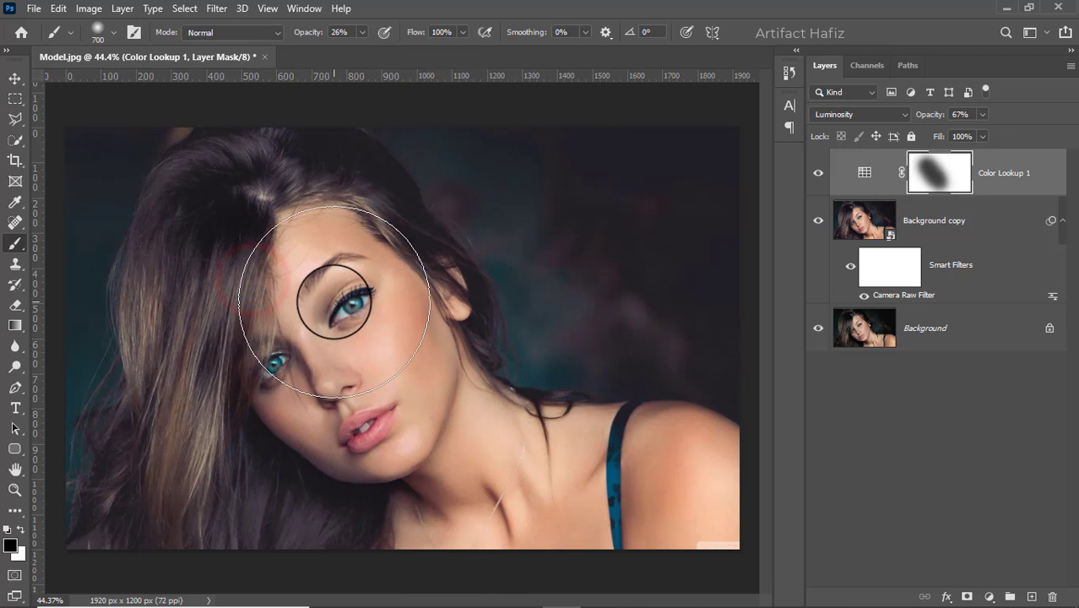
mouse_move(334, 301)
left_mouse_down()
mouse_move(347, 333)
mouse_move(482, 494)
left_mouse_up()
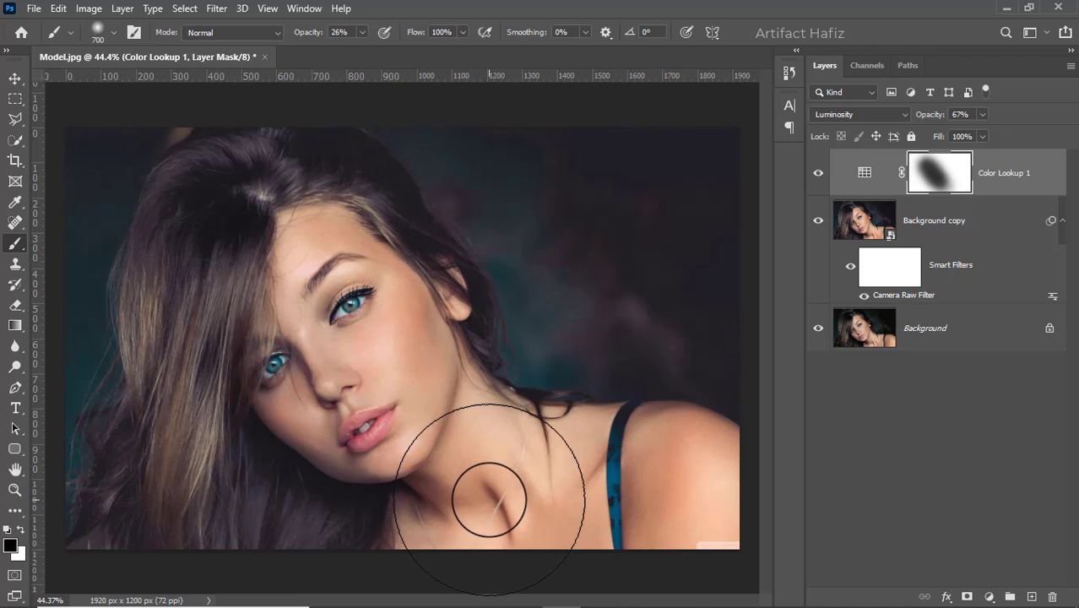
Add a Levels adjustment above the Color Lookup layer with black input 2 and white input 251.
left_click(906, 365)
left_click(1005, 173)
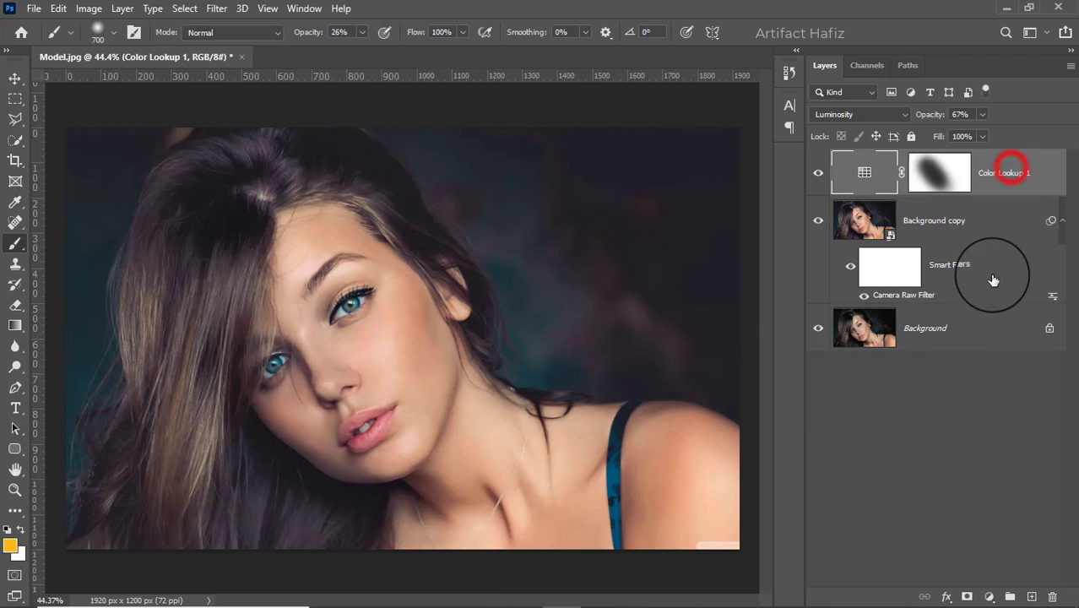
left_click(993, 595)
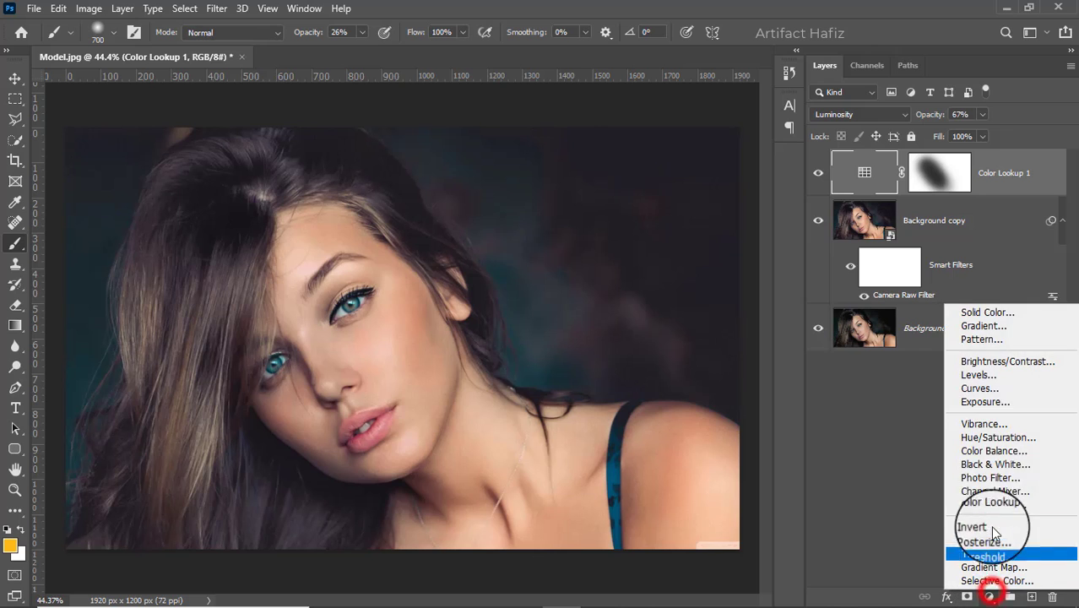
left_click(981, 378)
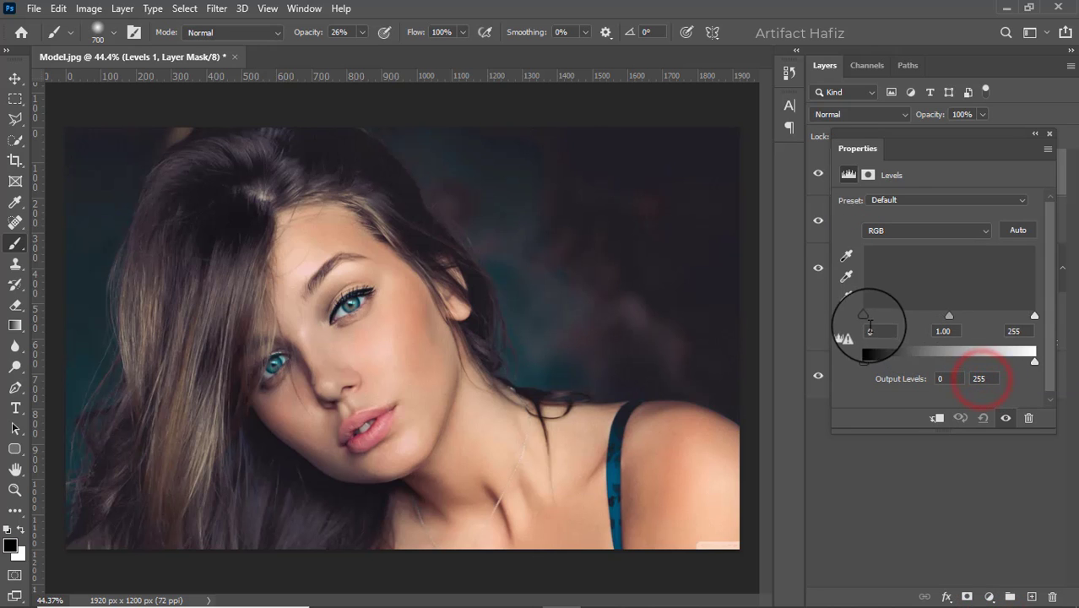
left_click_drag(862, 316, 866, 316)
left_click_drag(1035, 316, 1032, 315)
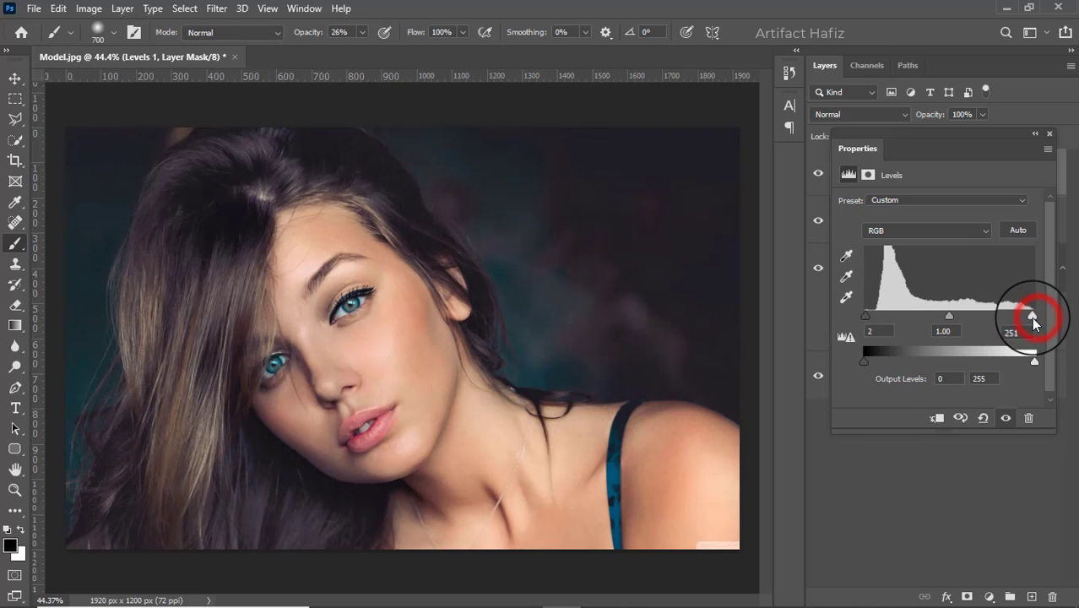
left_click(1050, 135)
Stamp all visible layers into a new top layer and convert it for smart filters.
key("ctrl+alt+shift+e")
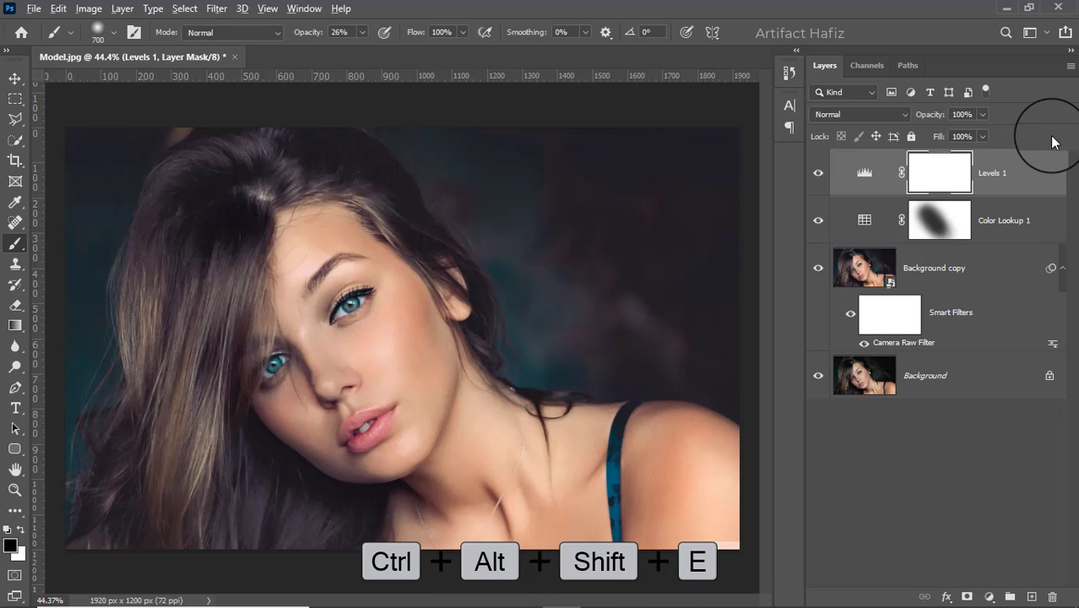
left_click(216, 10)
left_click(218, 46)
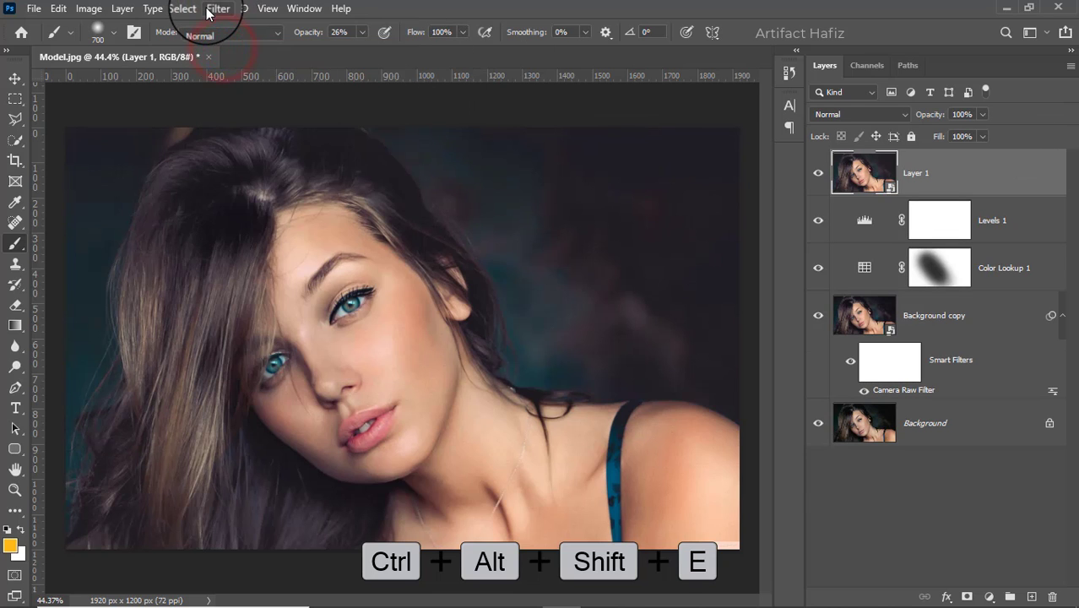
Open the stamped layer in Color Efex Pro 4 and add the Cross Processing filter with method L07.
left_click(210, 10)
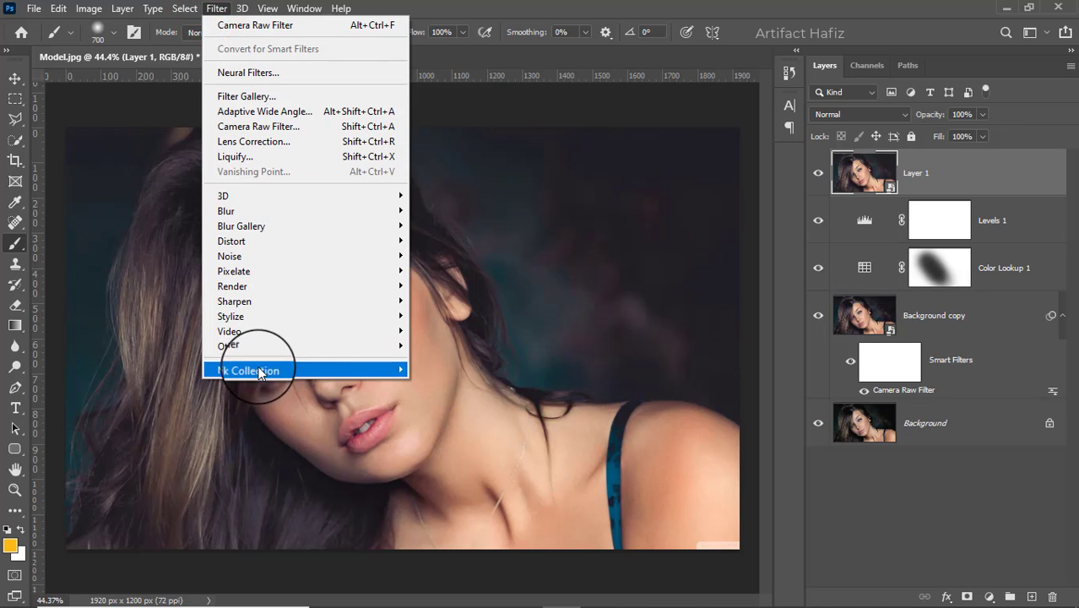
mouse_move(259, 372)
left_click(415, 384)
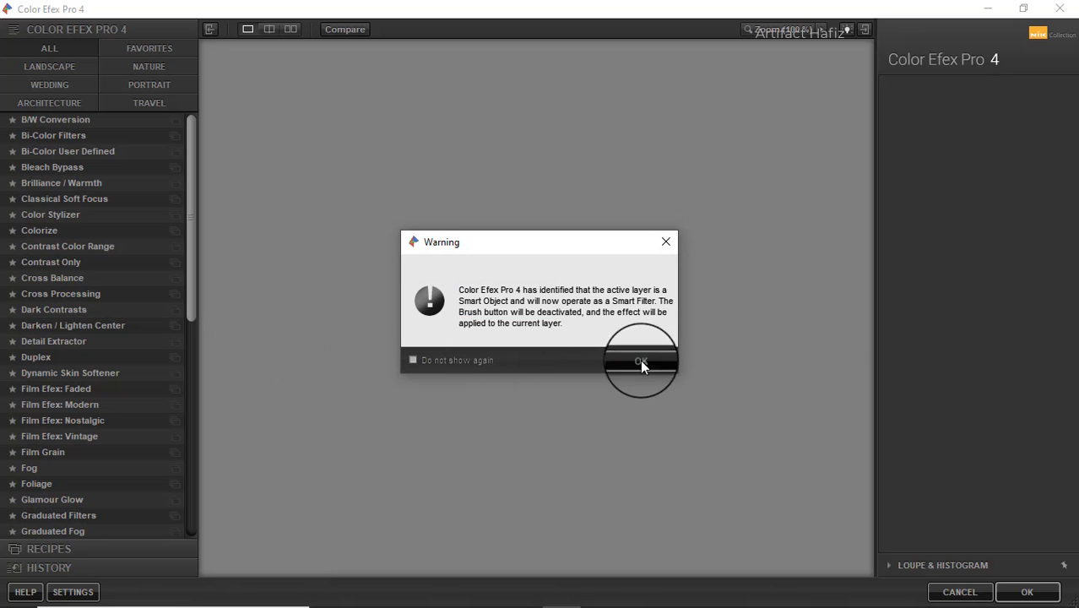
left_click(640, 362)
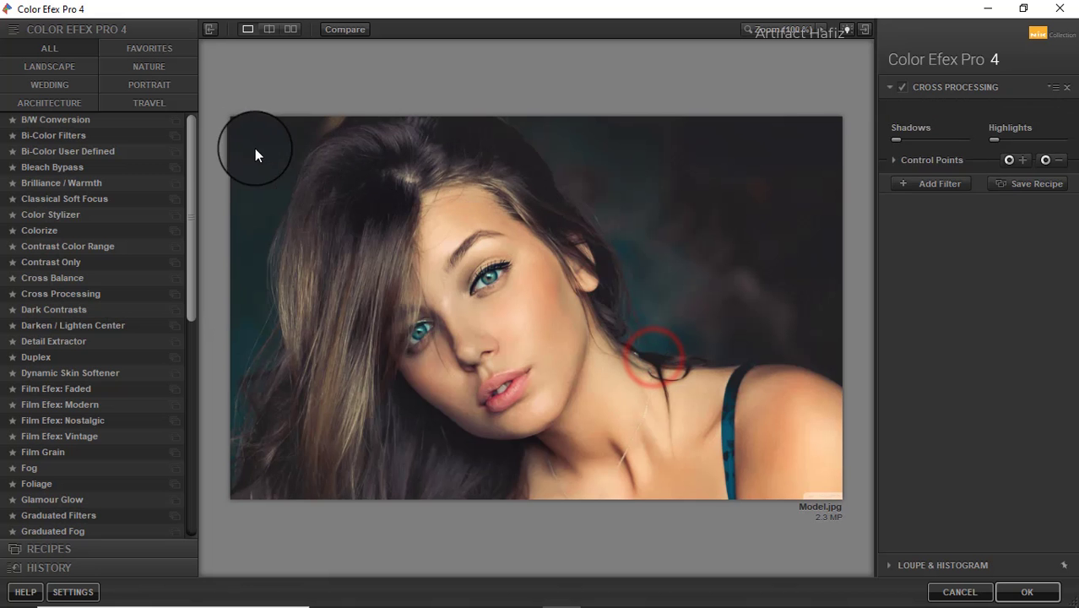
left_click(51, 294)
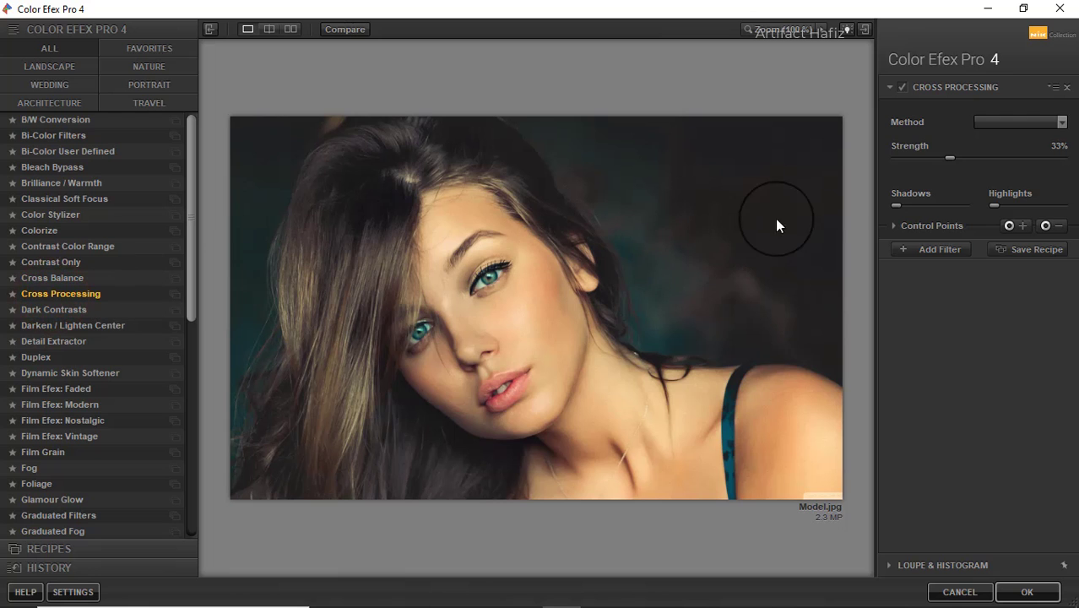
left_click(991, 121)
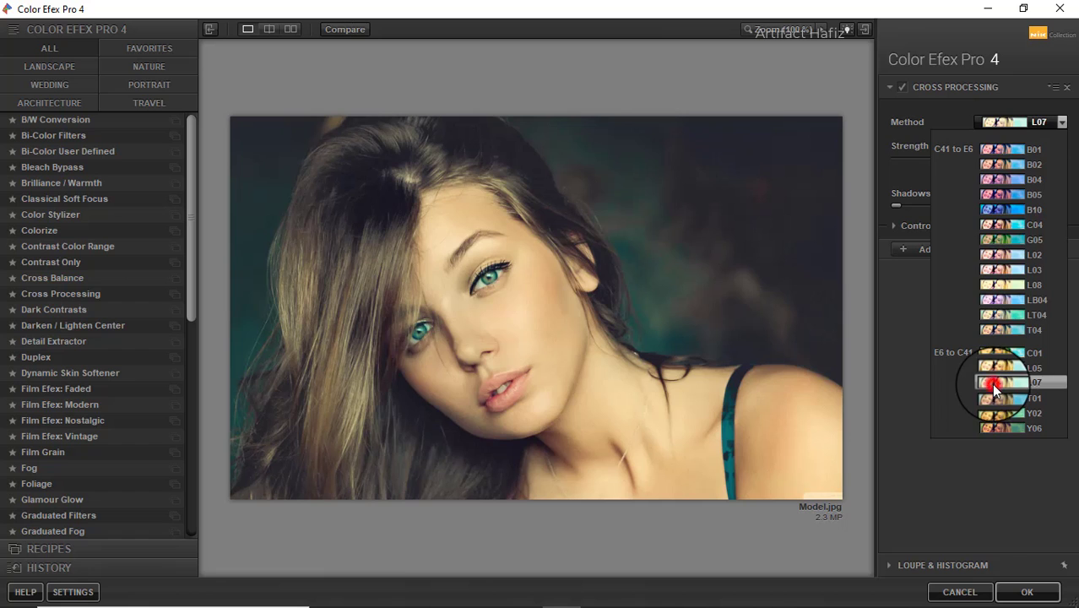
left_click(993, 386)
Compare the portrait with and without Cross Processing, set its strength to 0%, and apply the filter.
left_click(900, 88)
left_click(900, 88)
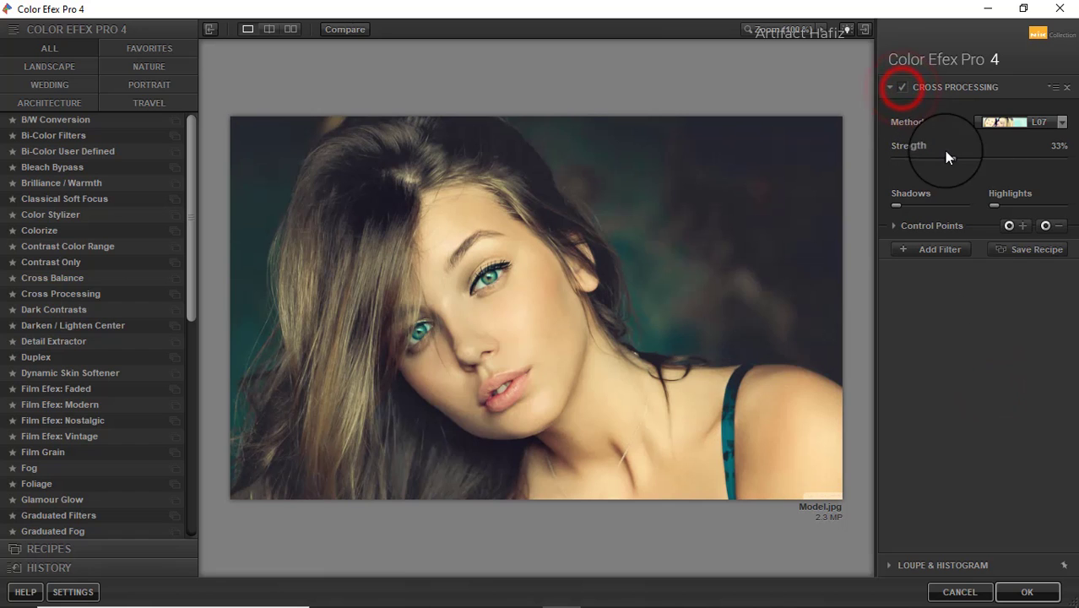
left_click_drag(953, 158, 853, 158)
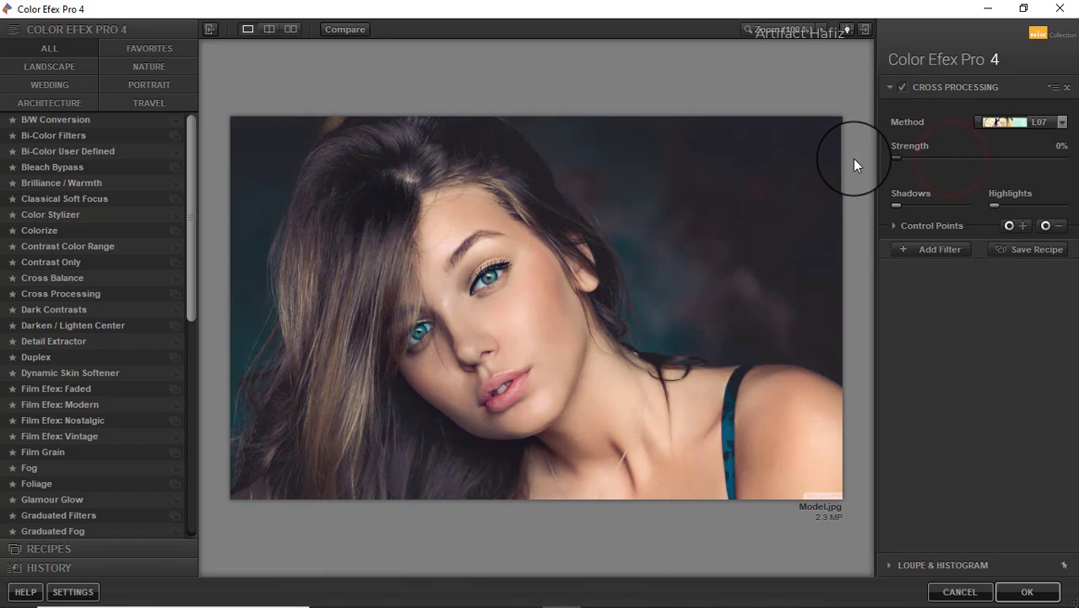
left_click(902, 87)
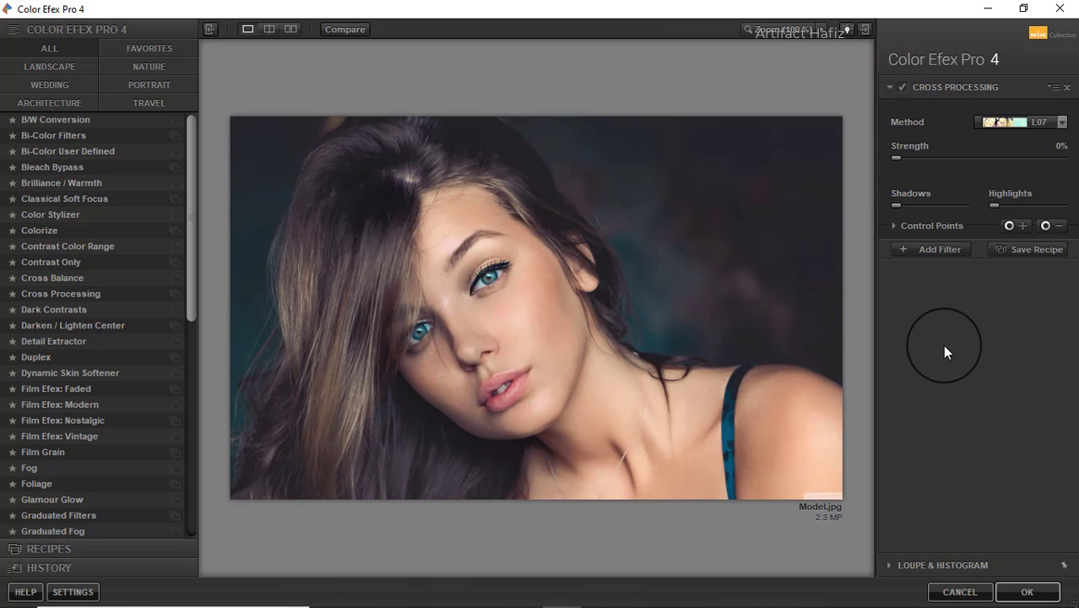
left_click(1017, 591)
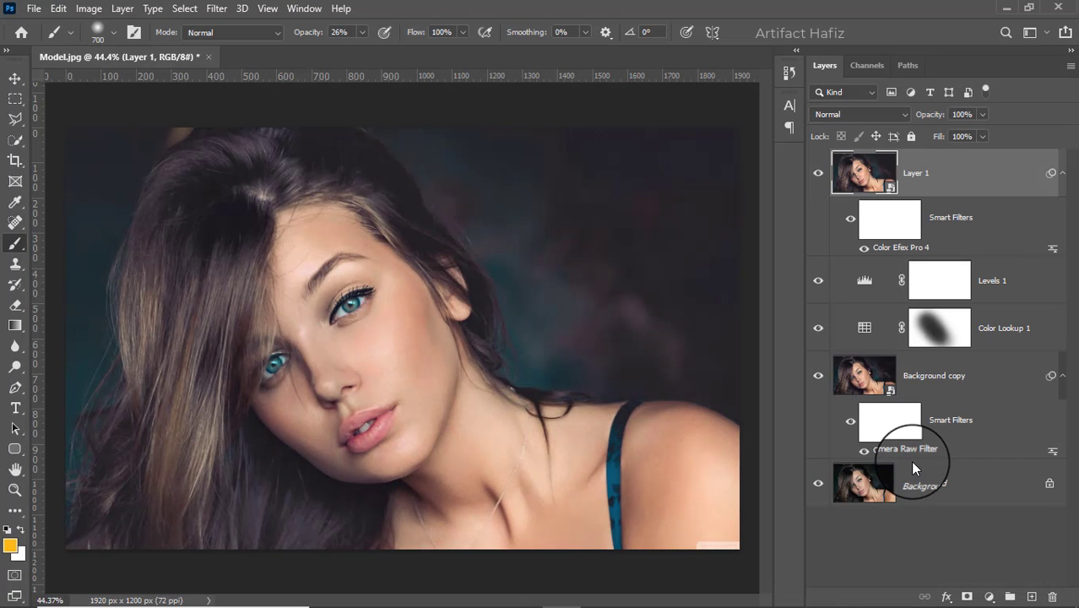
Compare the original portrait with the final grade by toggling all layers above Background off and on.
key("alt")
left_click(818, 486, "alt")
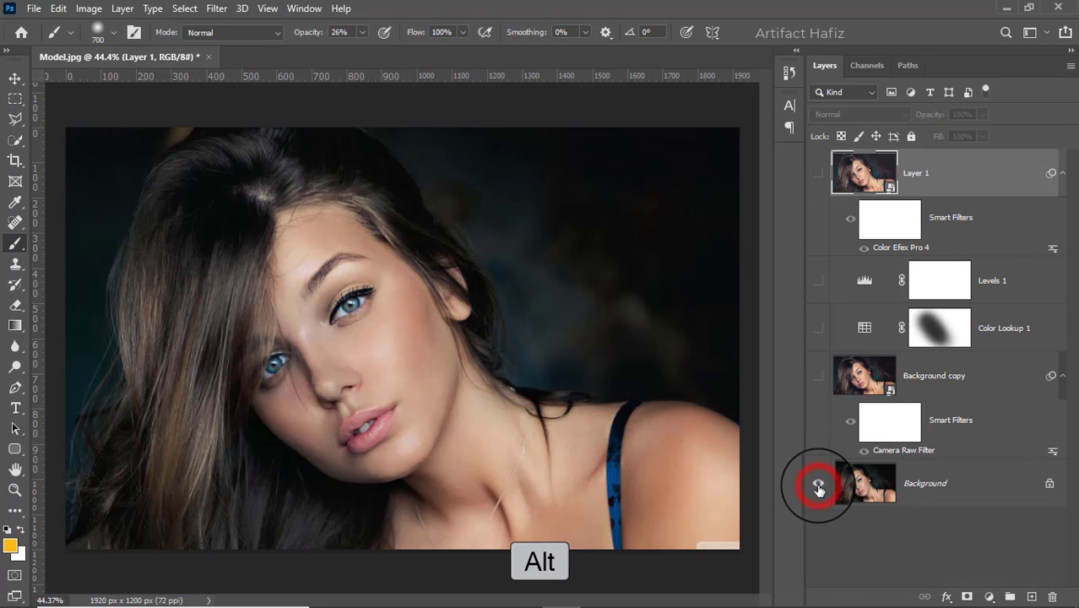
left_click(818, 487, "alt")
left_click(818, 488, "alt")
left_click(819, 487, "alt")
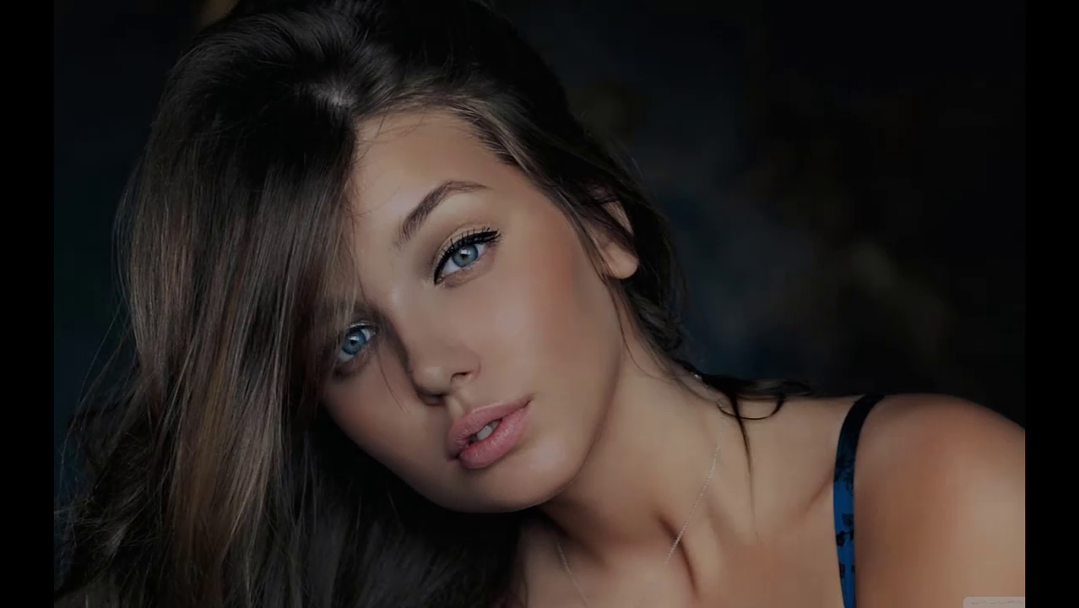